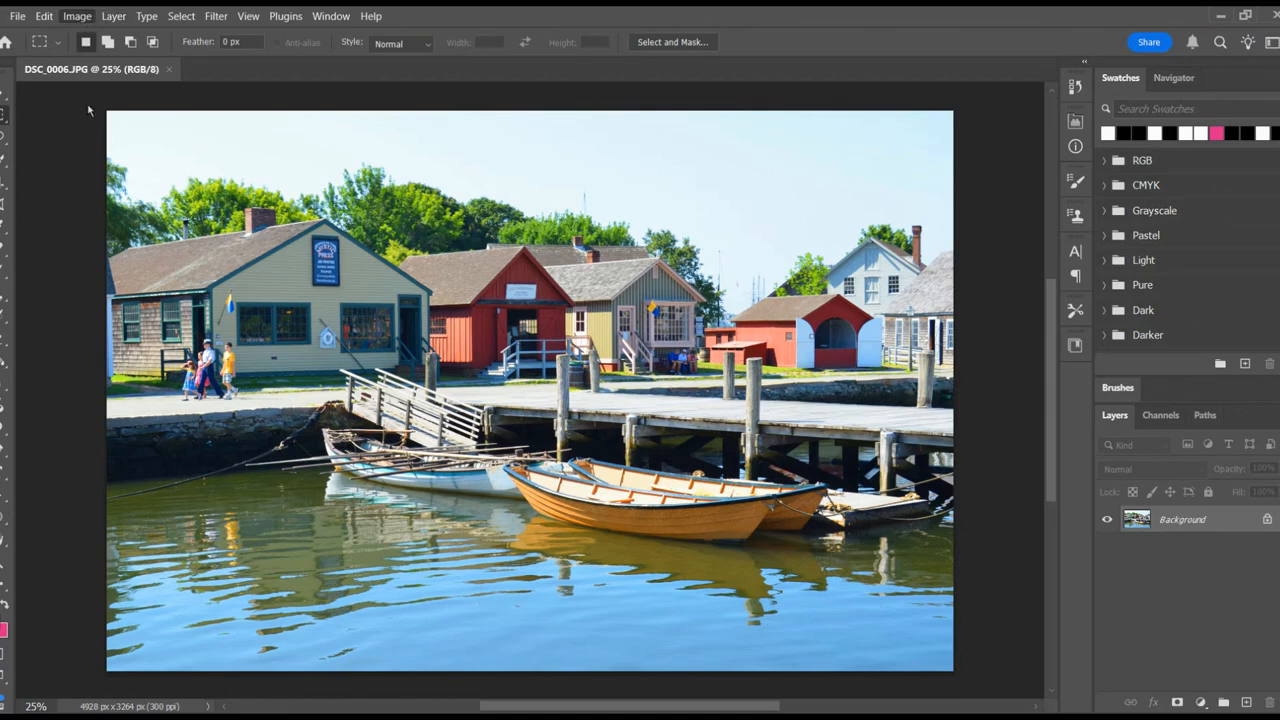
- Duplicate the DSC_0006.JPG photo as a new document named Selective Color B&W, and make that copy the active document
click(120, 242)
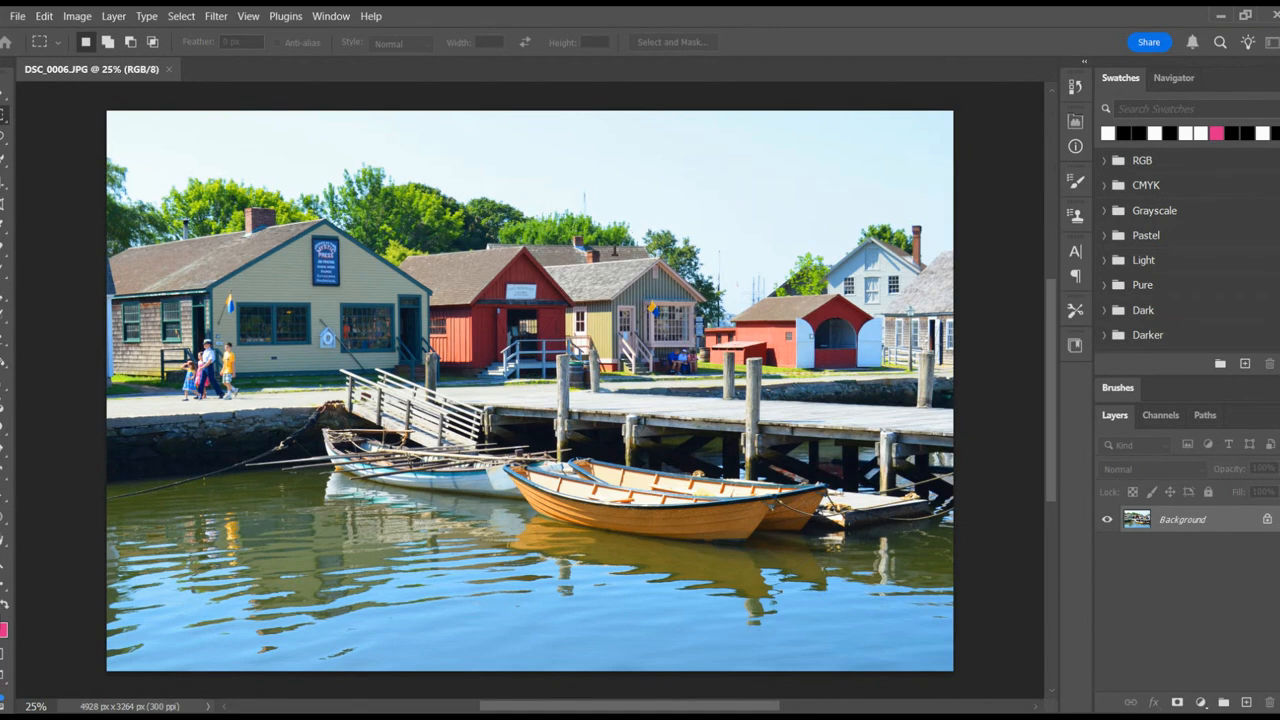
click(780, 219)
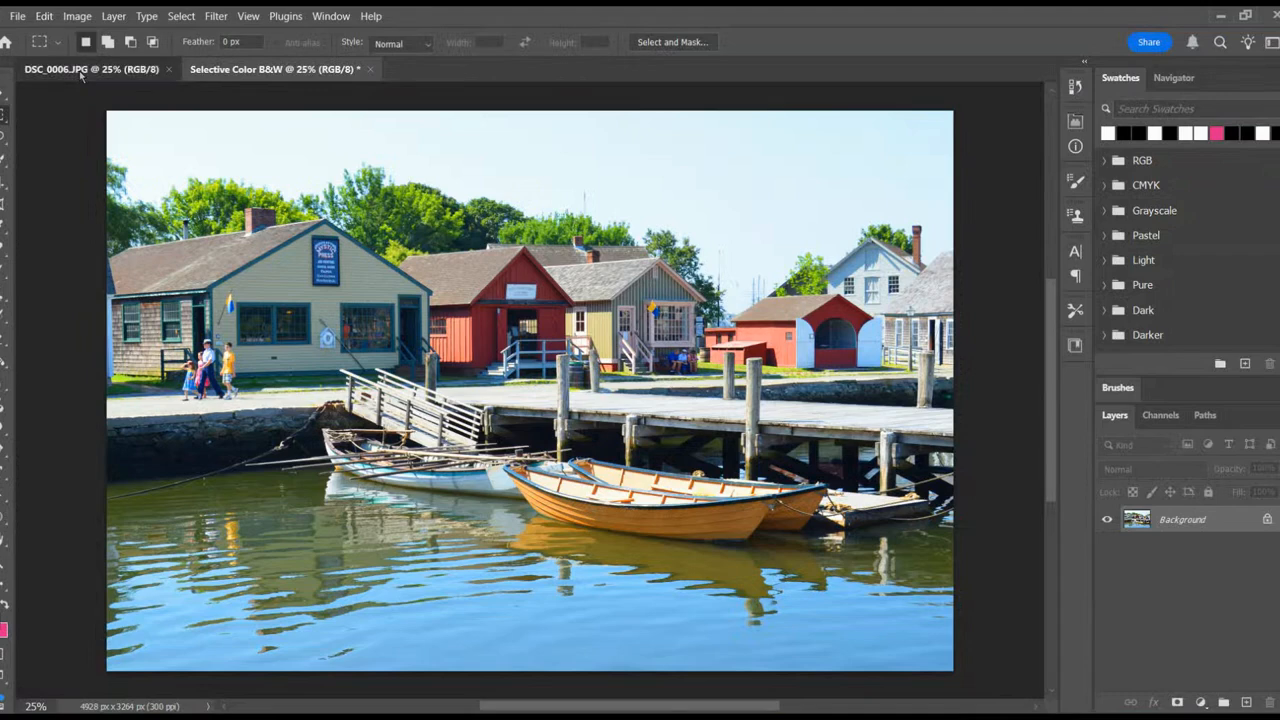
click(85, 72)
click(291, 76)
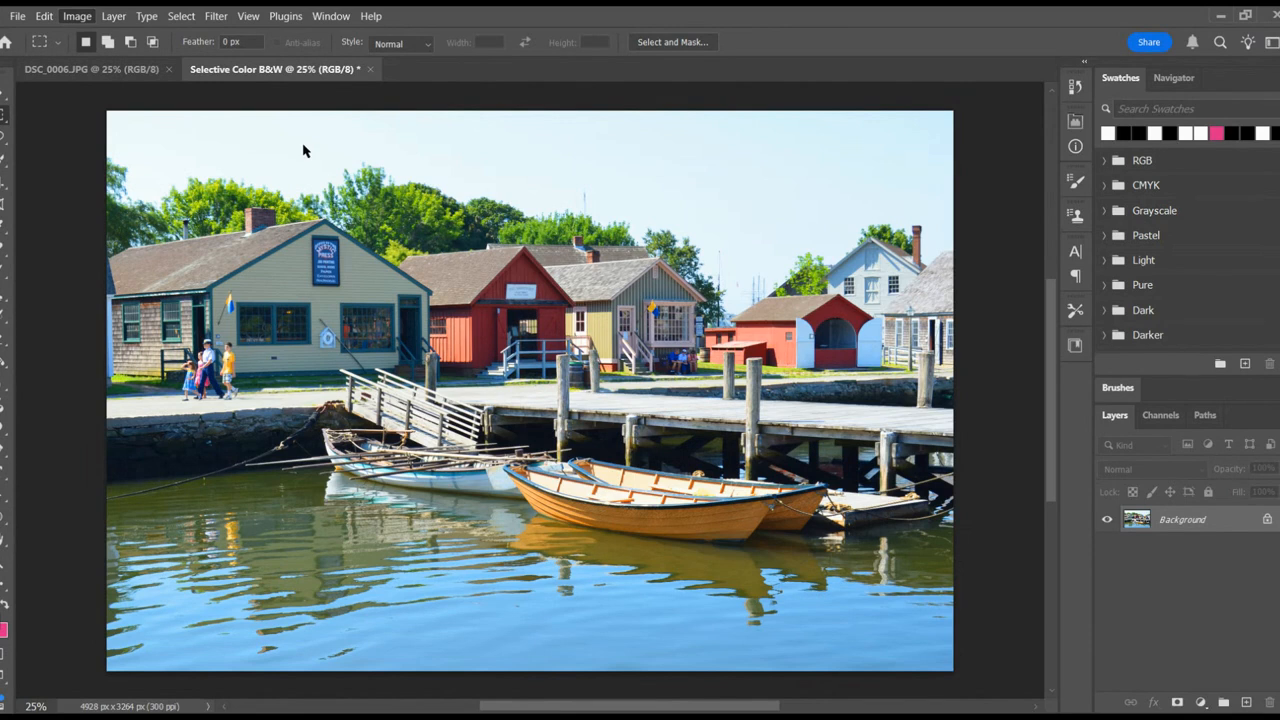
- Convert the Selective Color B&W copy to black and white and compare it with the colour original
key(i)
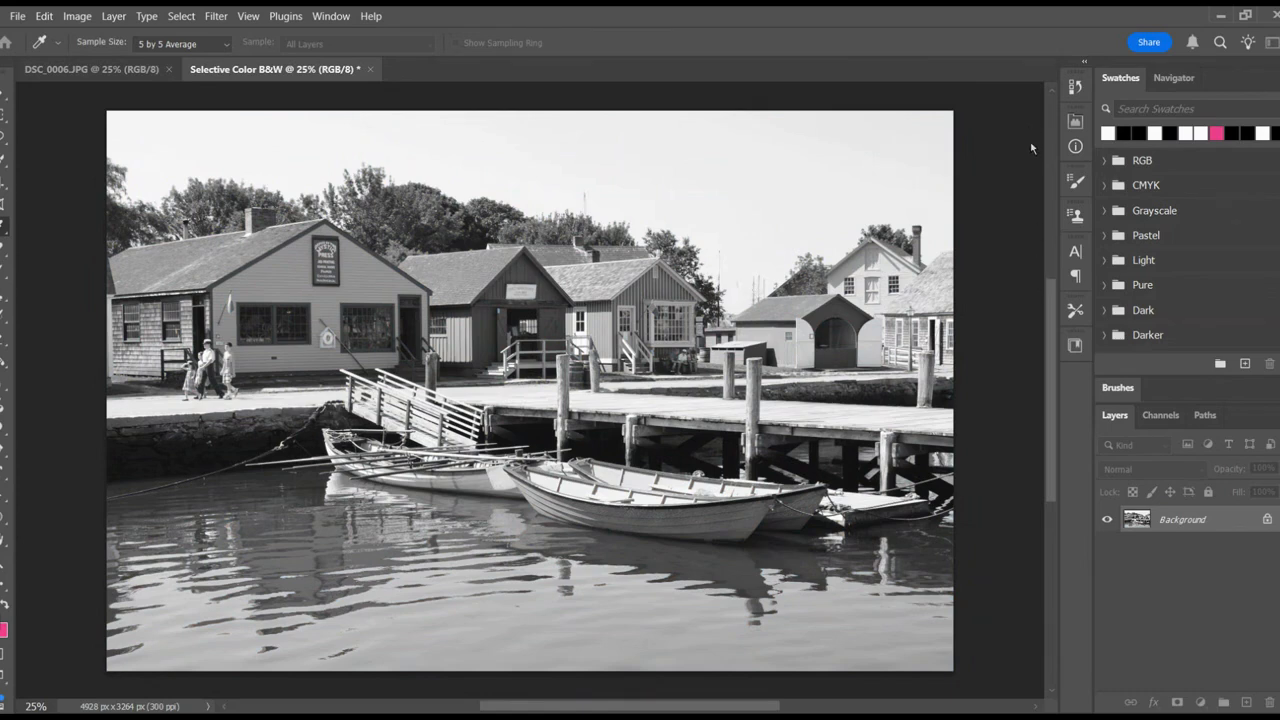
key(m)
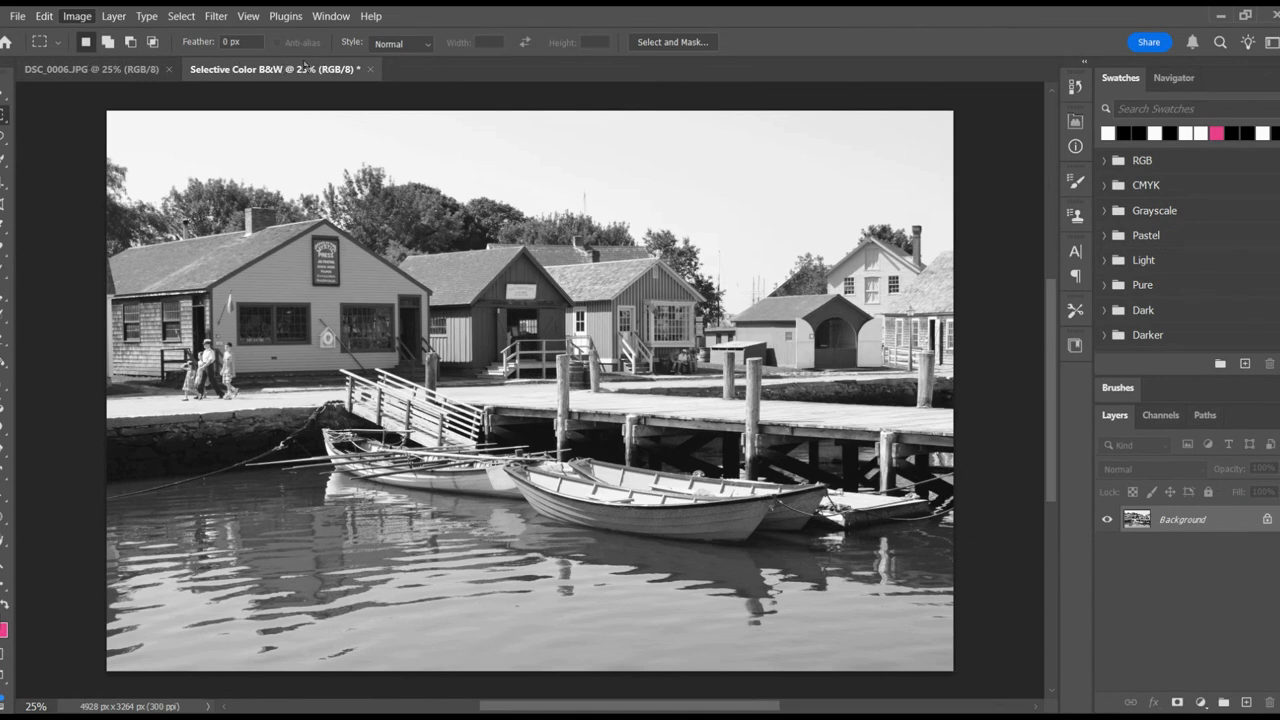
key(i)
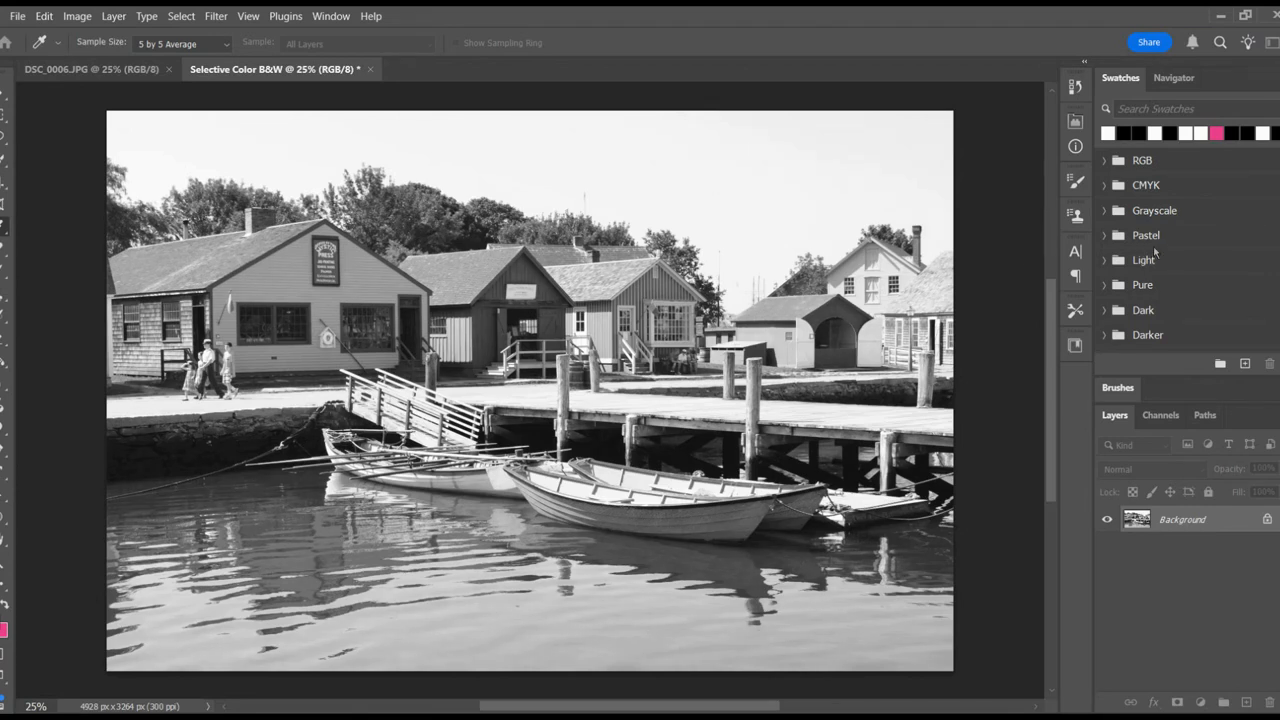
key(m)
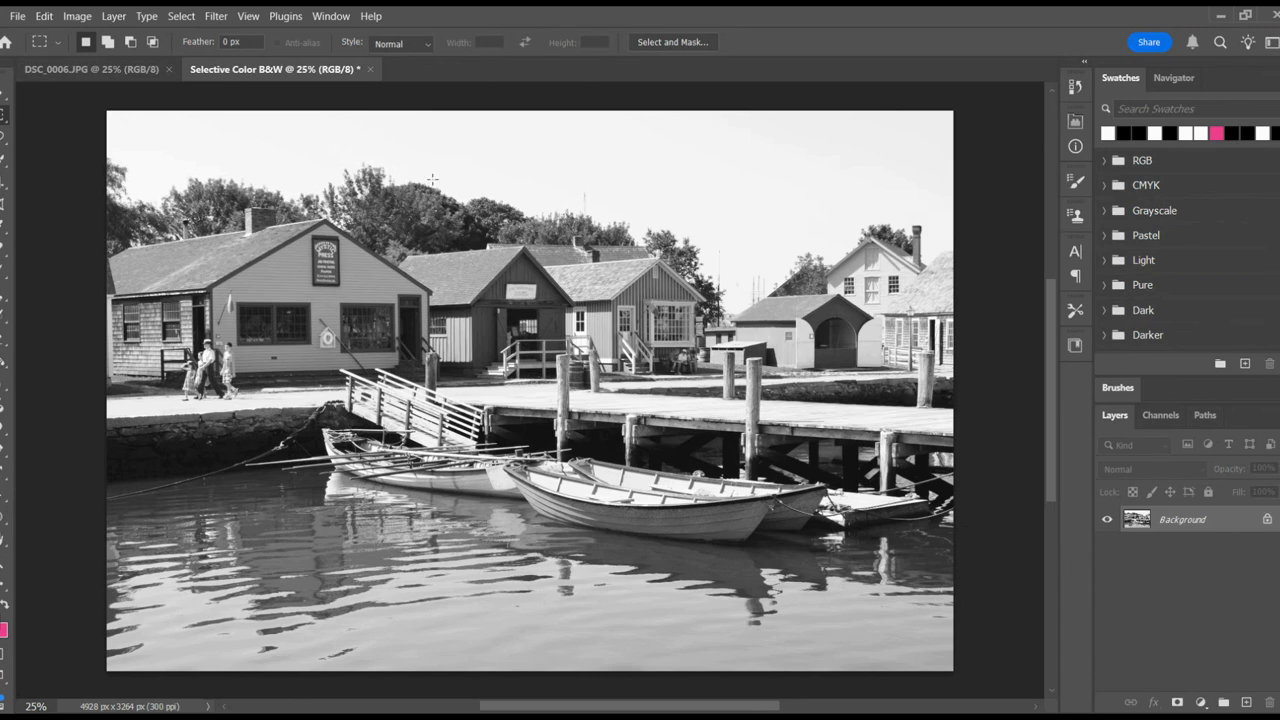
click(65, 70)
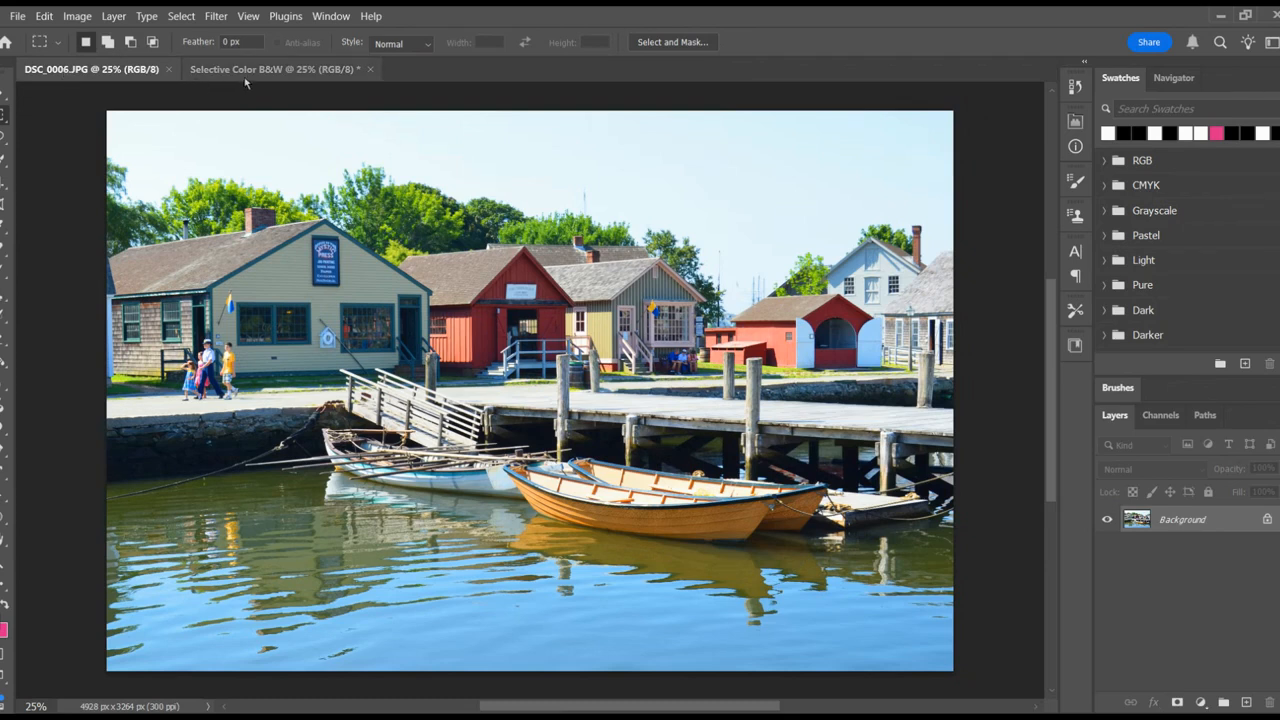
click(270, 69)
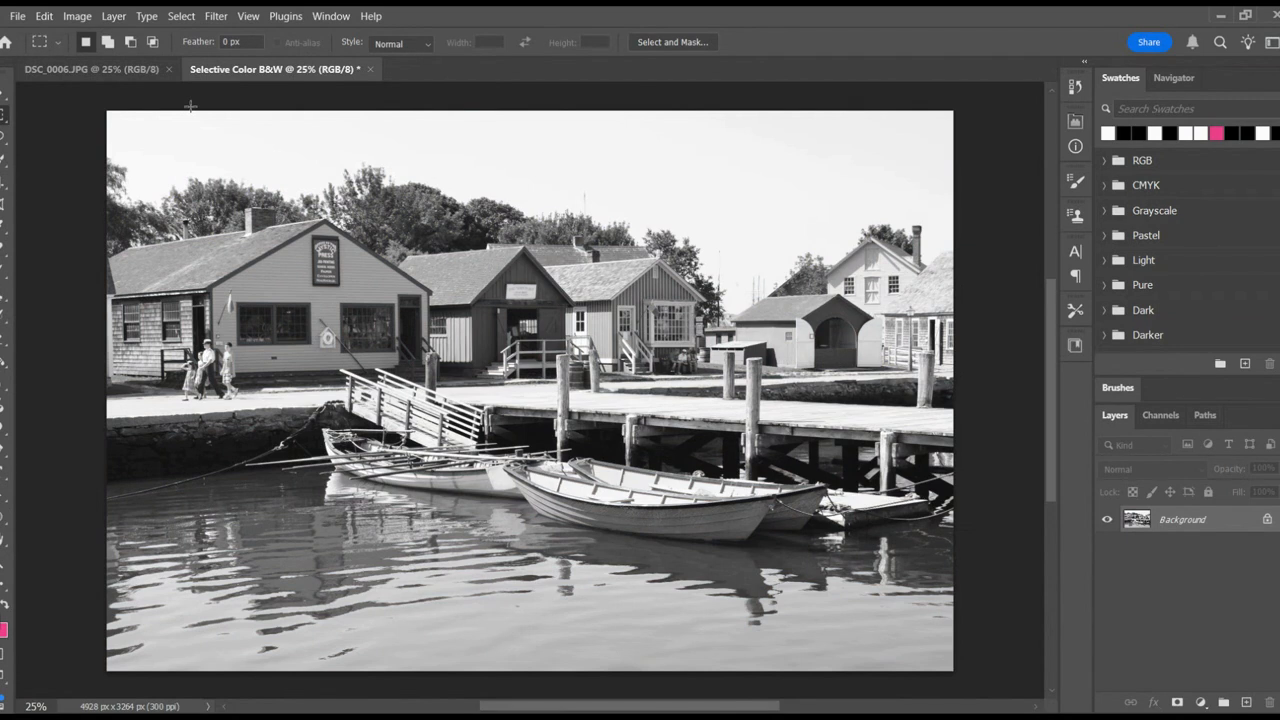
- Copy the entire black-and-white image into DSC_0006.JPG as a new layer and align it exactly over the colour photo
key(ctrl+a)
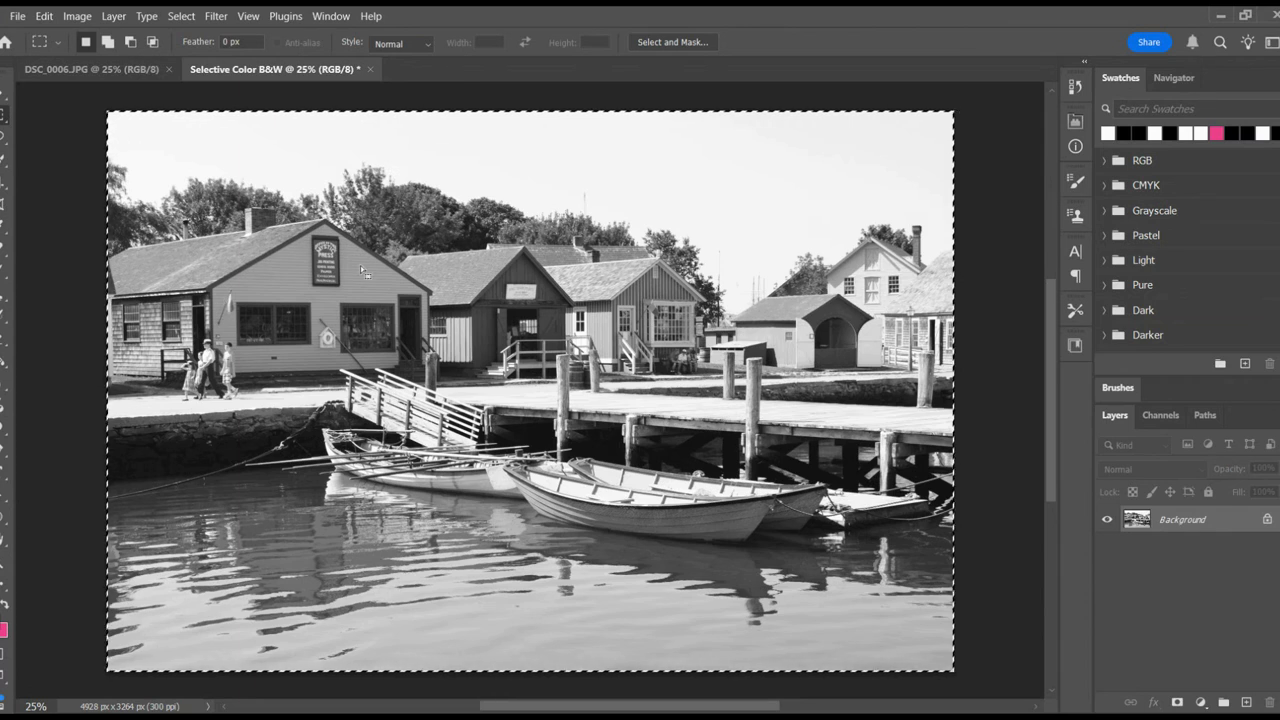
click(3, 95)
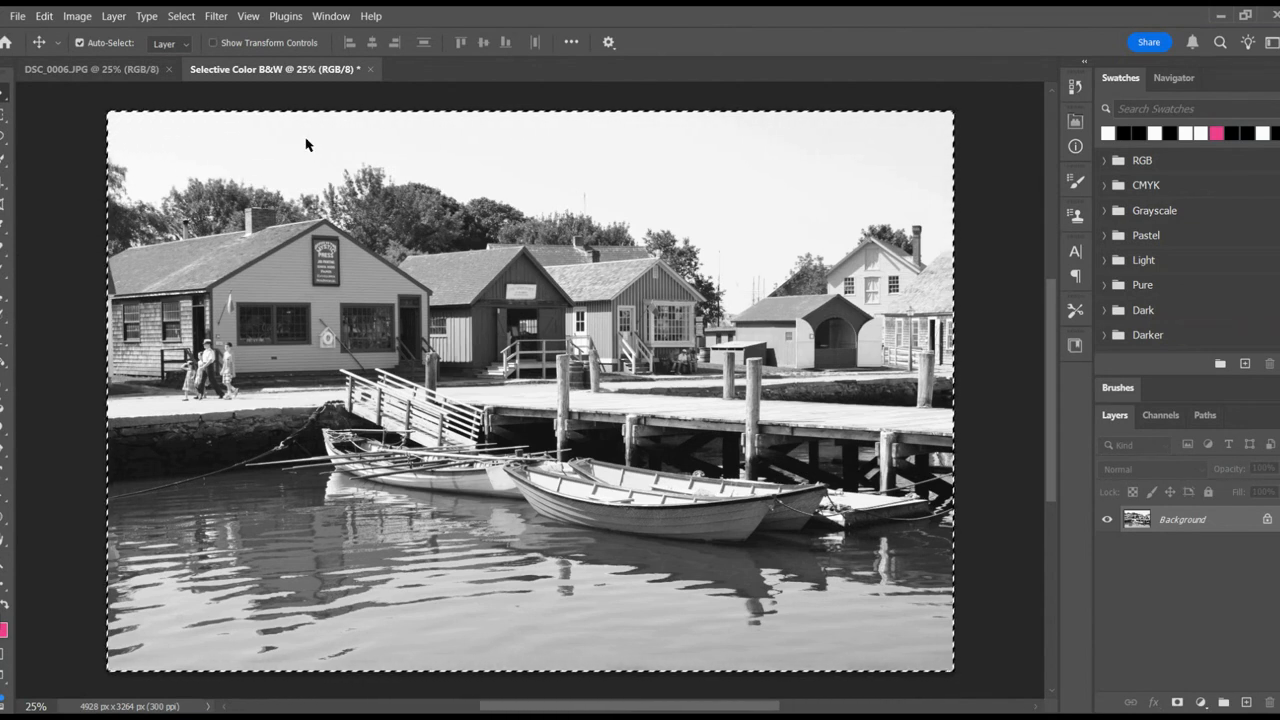
drag(306, 145, 127, 86)
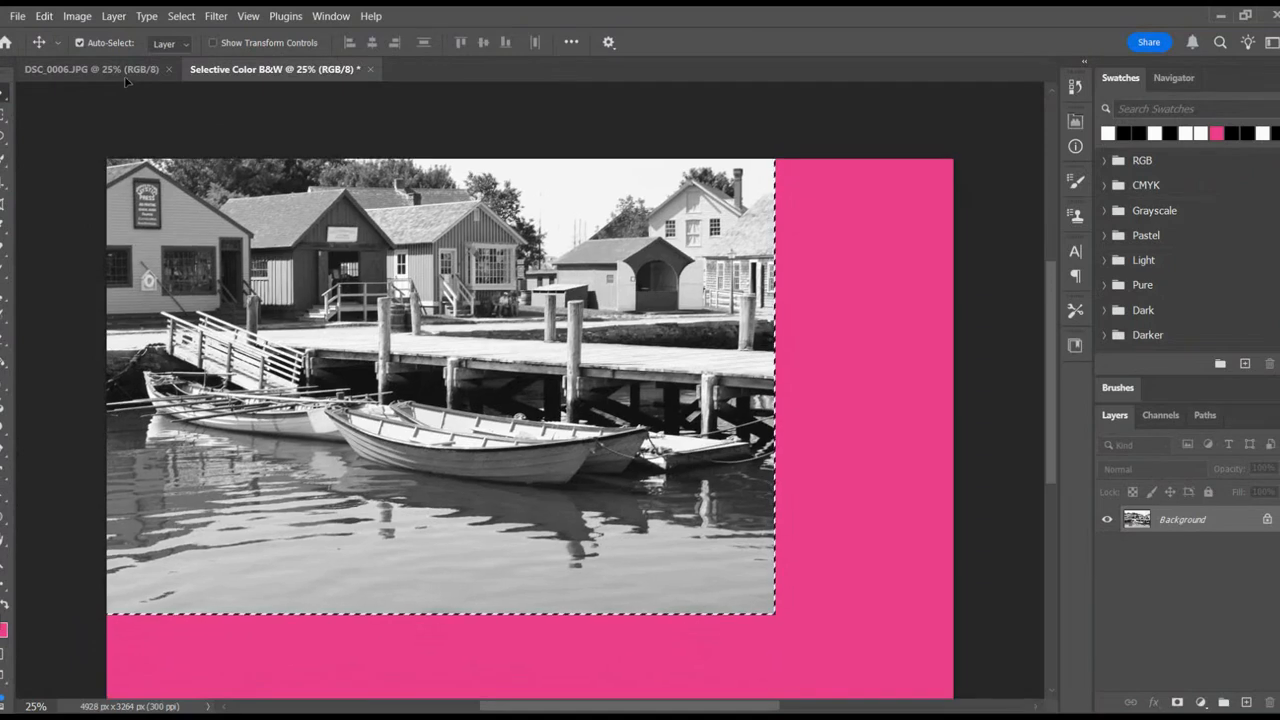
click(119, 72)
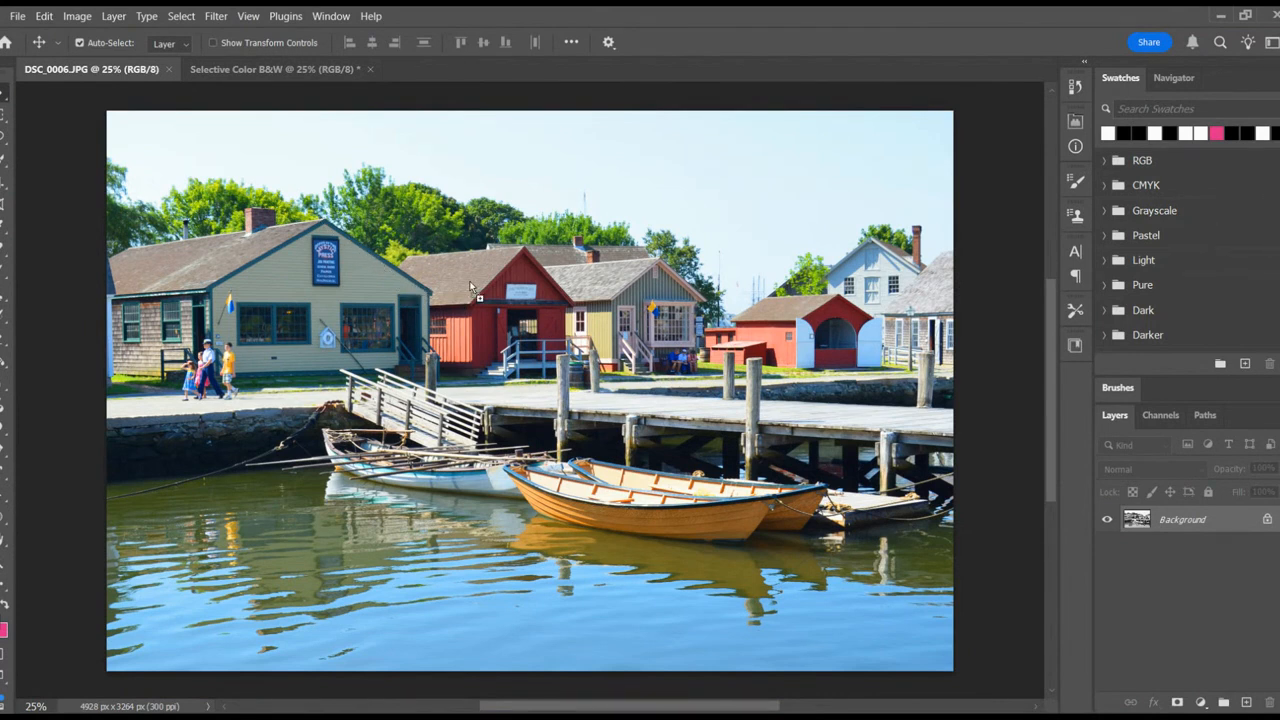
key(ctrl+shift+alt+n)
key(ctrl+v)
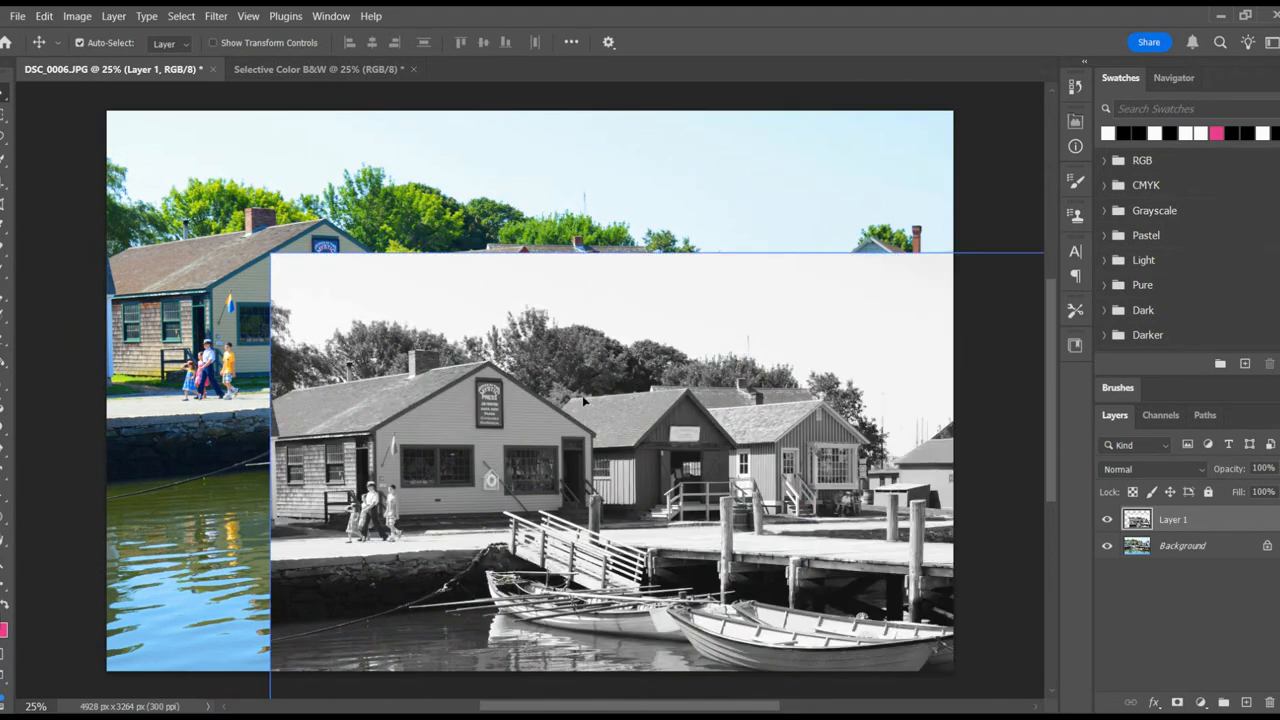
drag(587, 424, 587, 404)
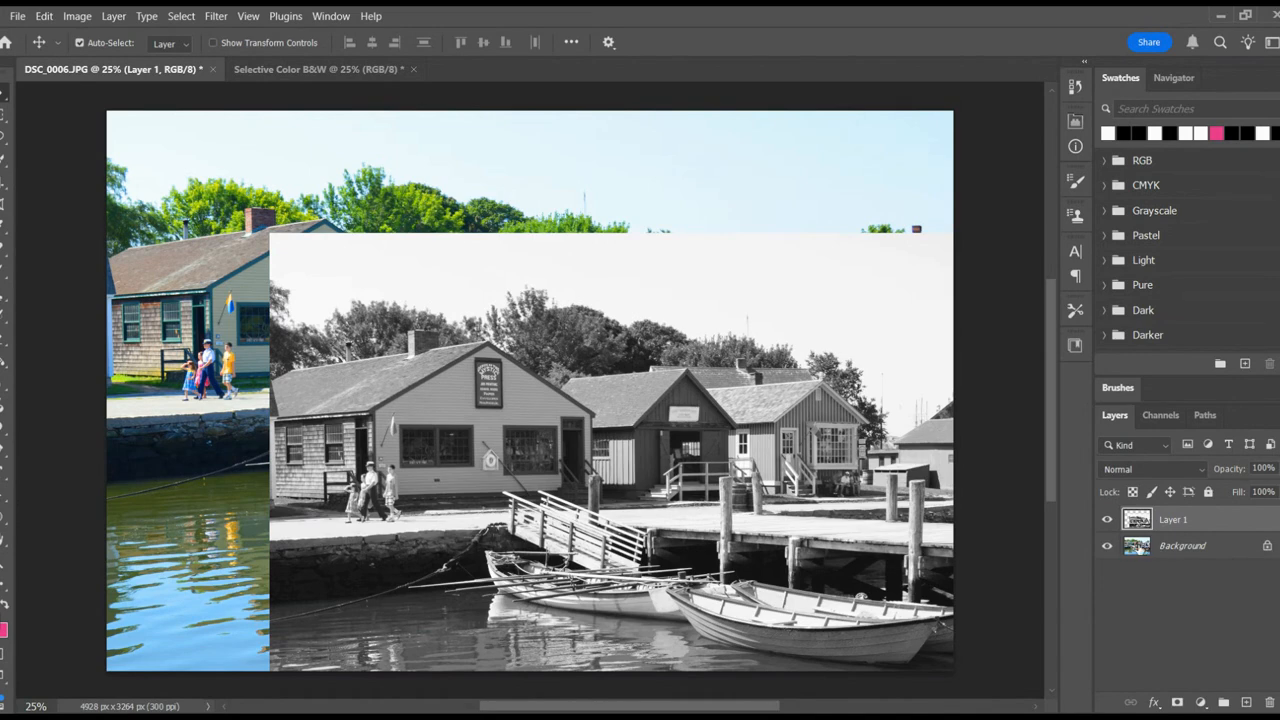
drag(500, 372, 341, 248)
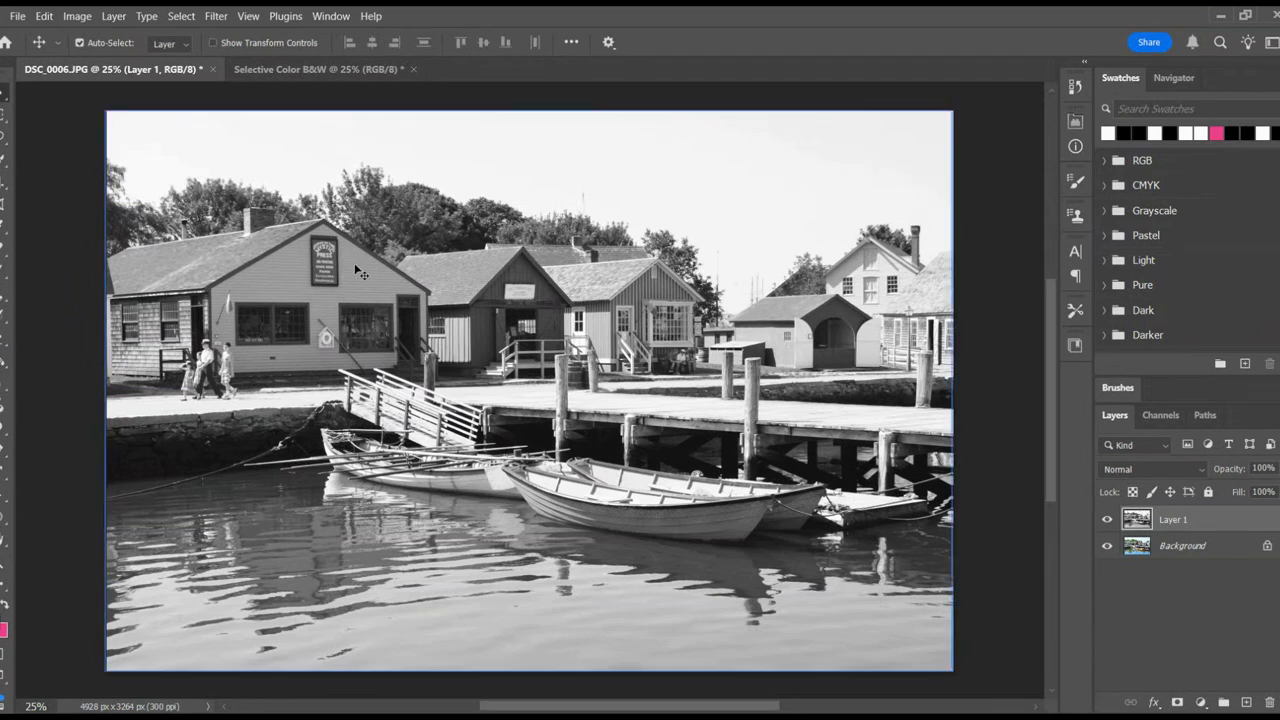
- Toggle the visibility of Layer 1 to compare the black-and-white image with the colour photo beneath it
click(1106, 521)
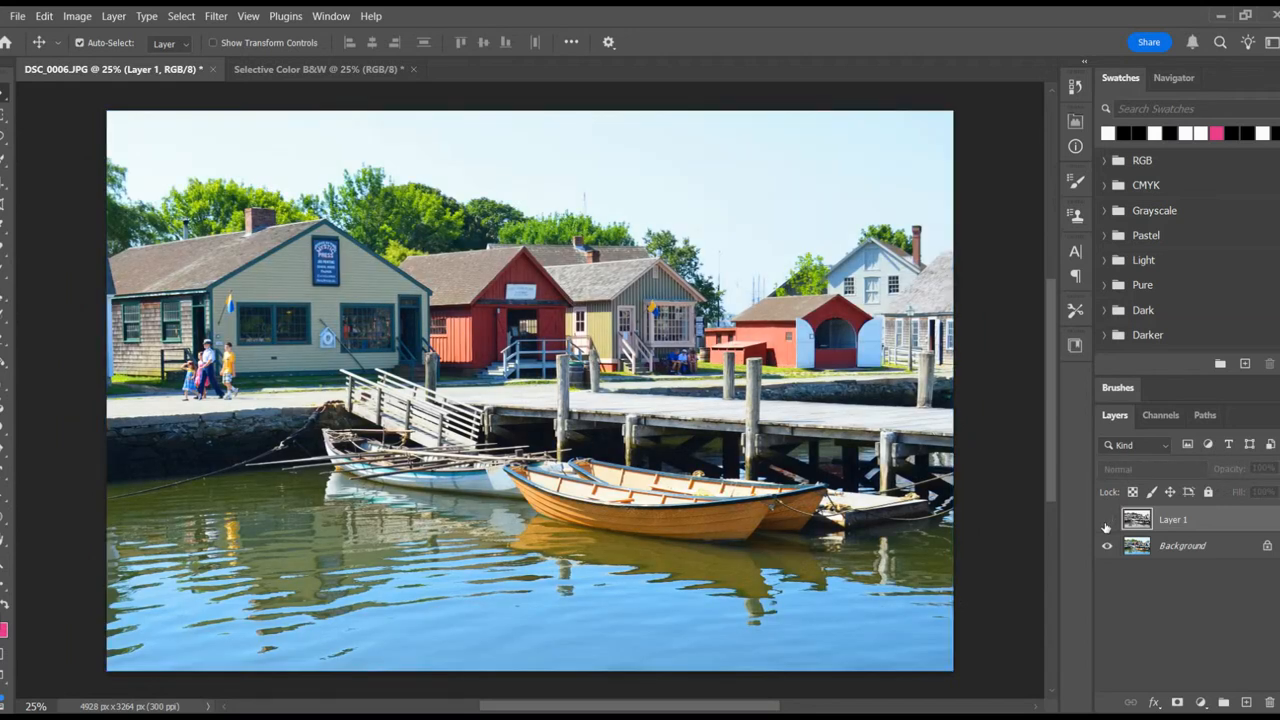
click(1106, 521)
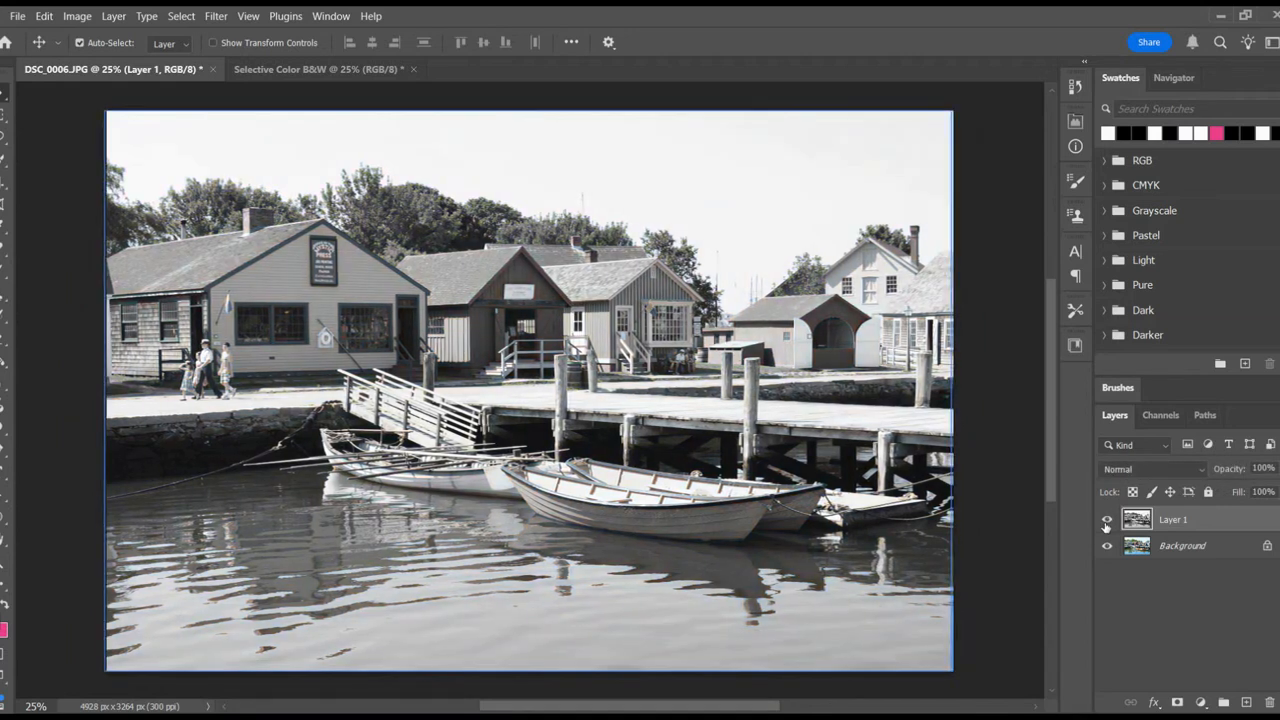
click(1106, 521)
click(1106, 521)
click(1106, 521)
click(1106, 521)
click(1106, 521)
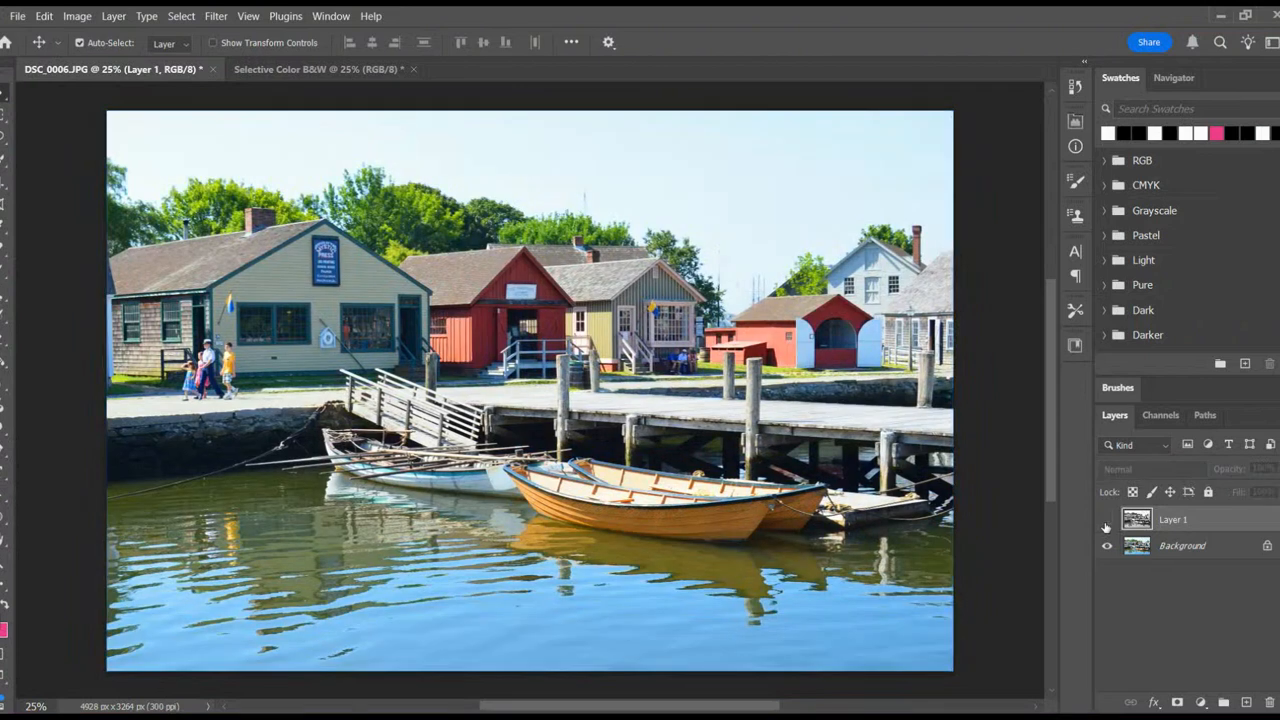
click(1106, 521)
click(1106, 521)
click(1106, 521)
click(1106, 521)
click(1106, 521)
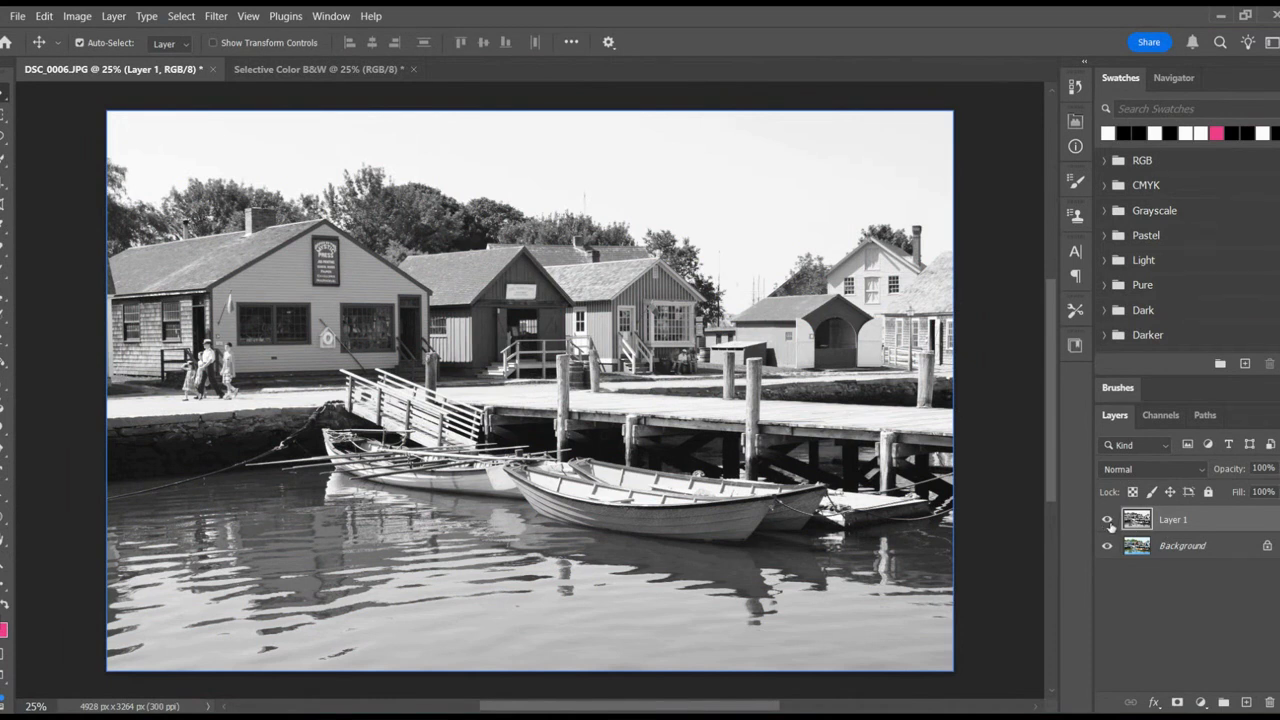
click(1107, 520)
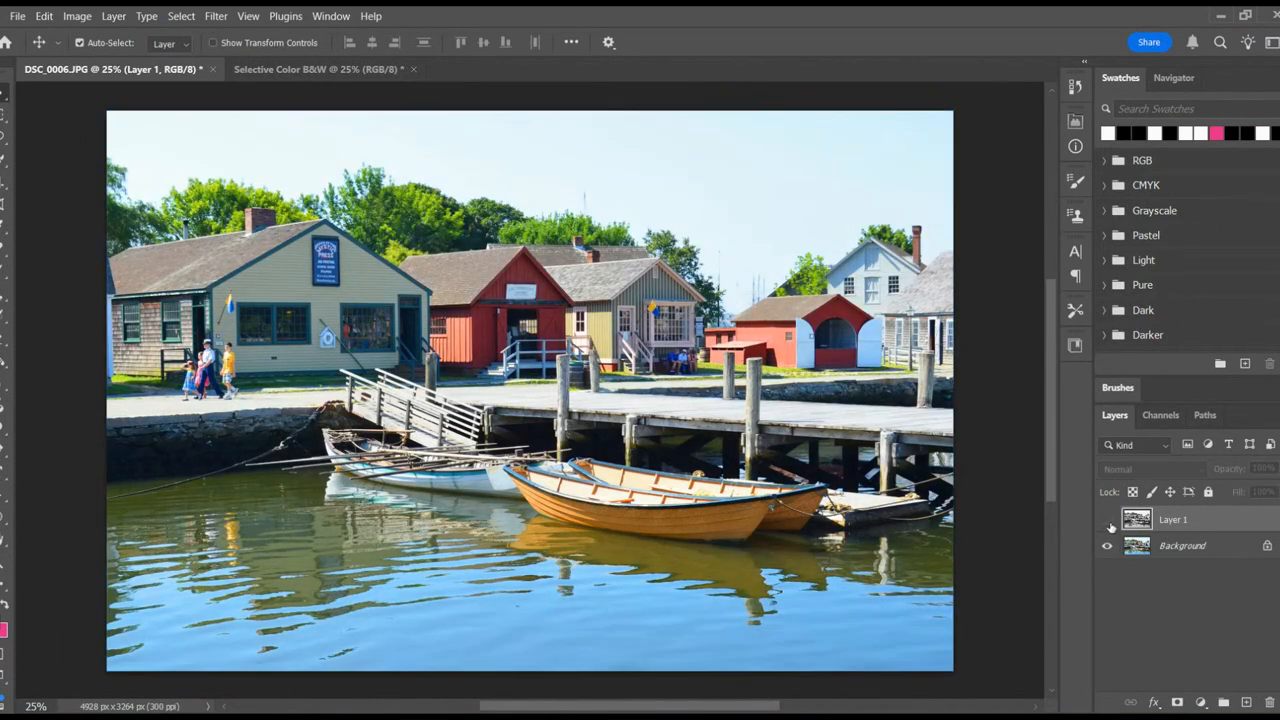
click(1107, 520)
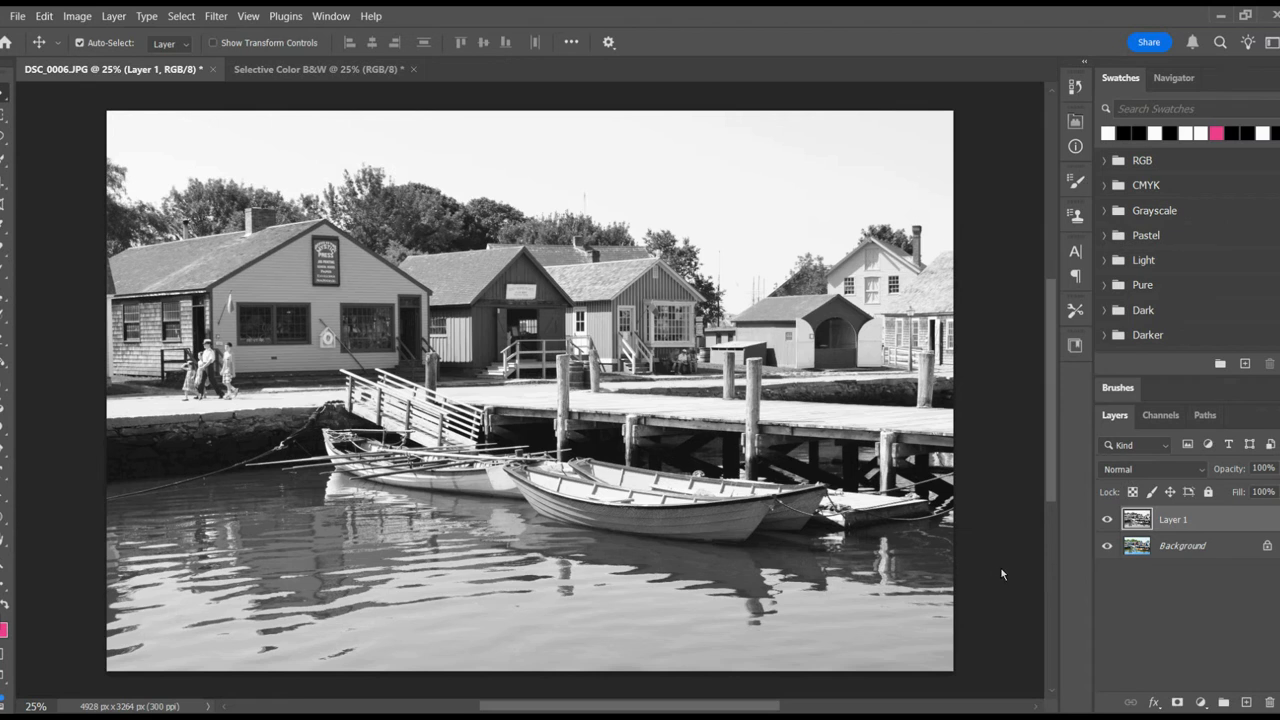
- Add a white layer mask to Layer 1 and make the mask, rather than the image, active for editing
click(1177, 703)
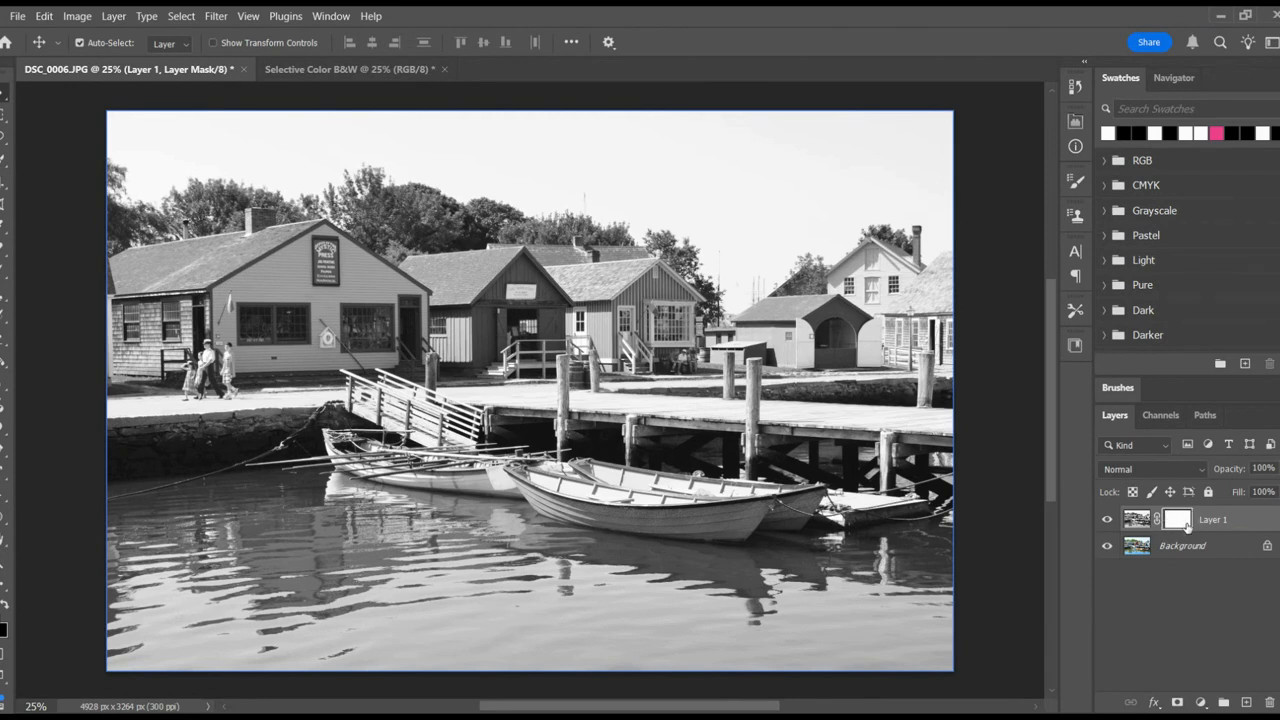
click(1133, 520)
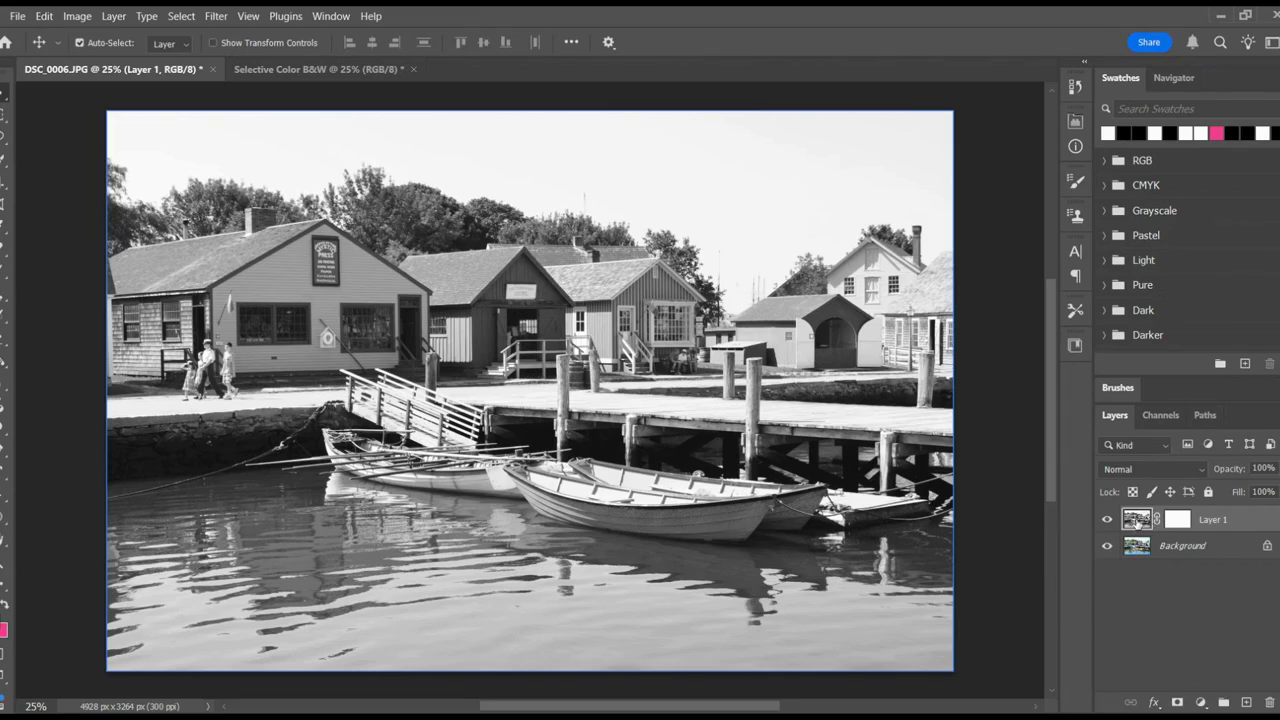
click(1179, 521)
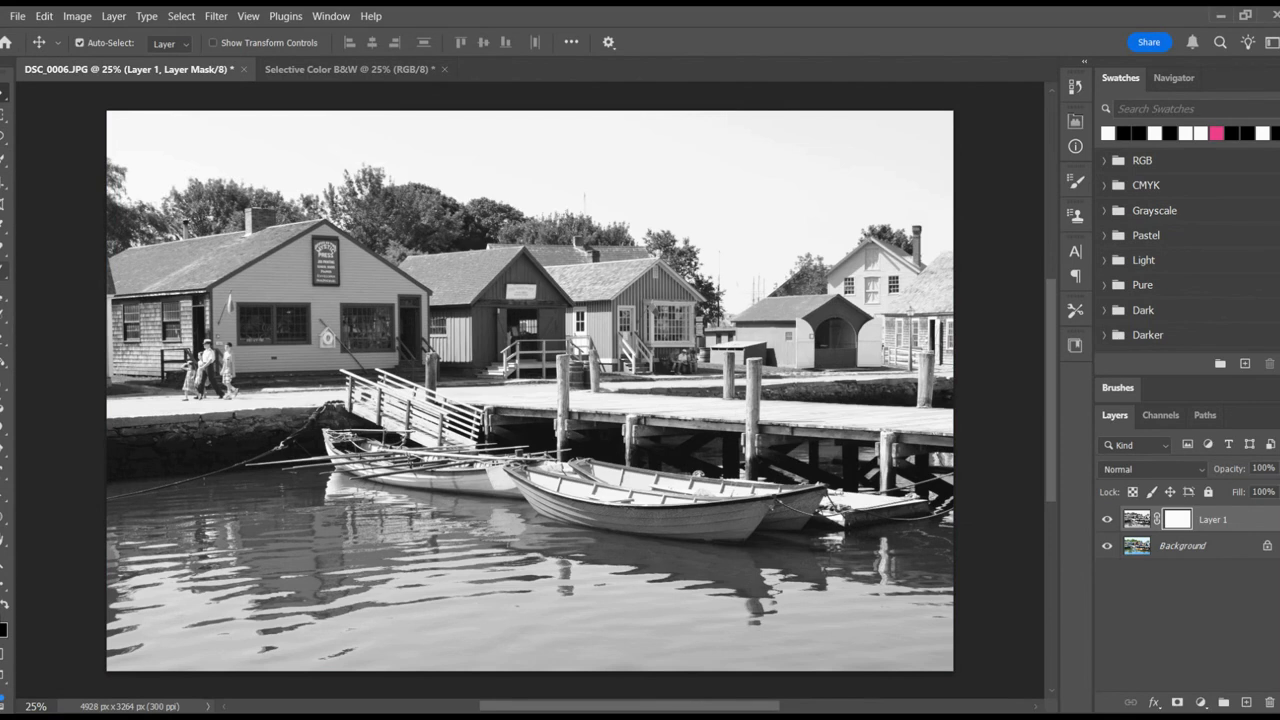
- Set up the Brush tool with a size of 175 px and black as the foreground color
key(b)
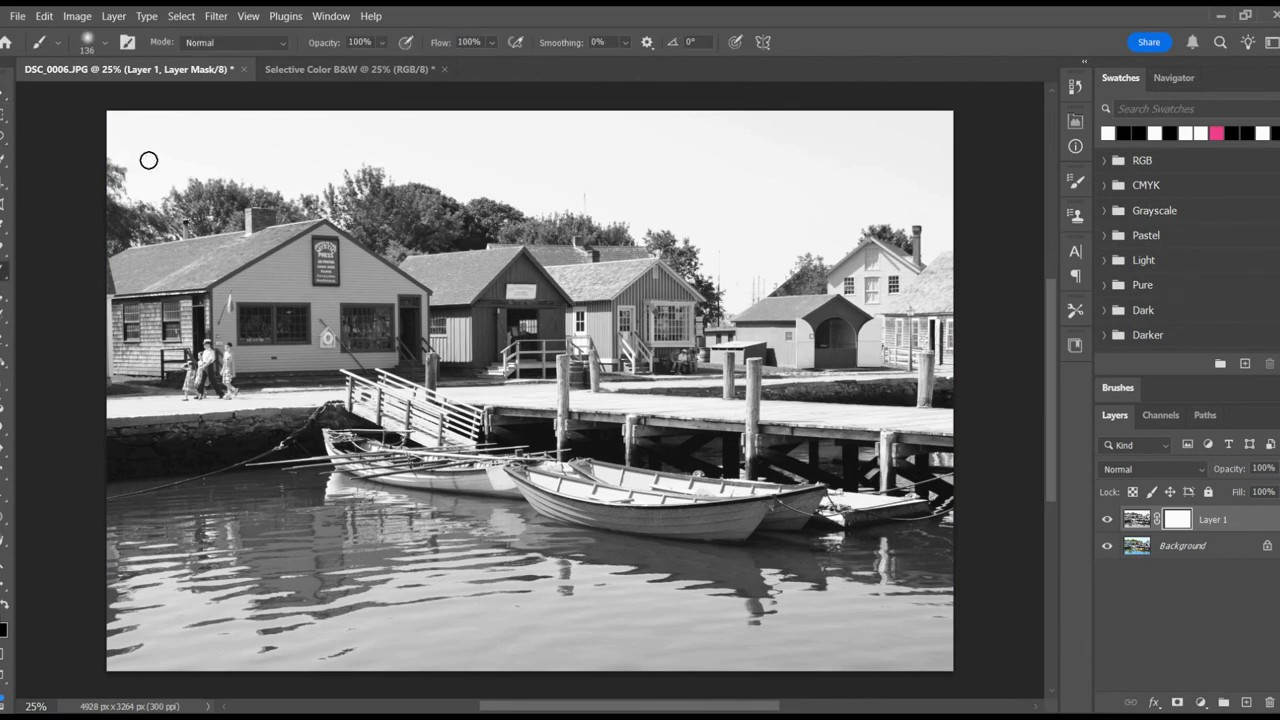
mouse_move(141, 102)
mouse_down()
mouse_move(127, 104)
mouse_move(136, 110)
mouse_up()
key(bracketright)
key(bracketright)
key(bracketright)
key(bracketright)
key(bracketright)
key(bracketright)
key(bracketright)
key(bracketright)
key(bracketright)
key(bracketright)
key(bracketright)
key(bracketright)
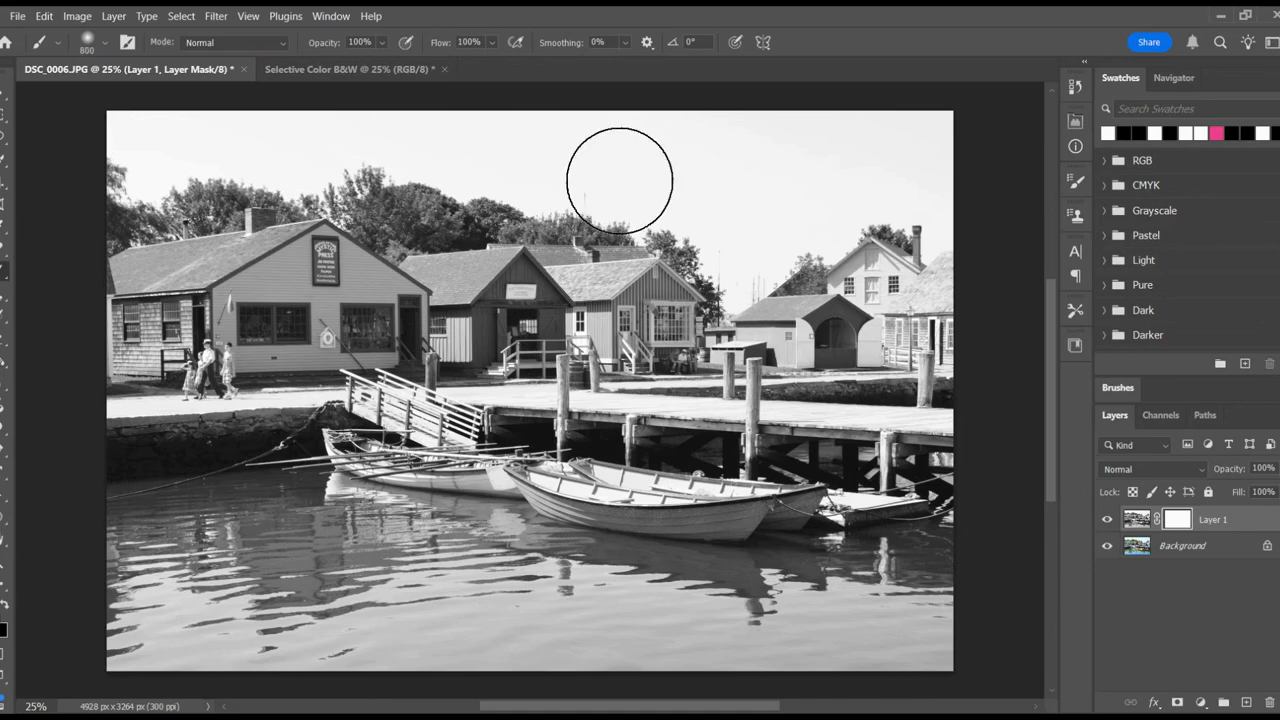
key(bracketleft)
key(bracketleft)
key(bracketleft)
key(bracketleft)
key(bracketleft)
key(bracketleft)
key(bracketleft)
key(bracketleft)
key(bracketleft)
key(bracketleft)
key(bracketright)
key(bracketright)
key(bracketright)
key(bracketright)
key(bracketleft)
key(bracketleft)
key(bracketleft)
key(bracketleft)
key(bracketleft)
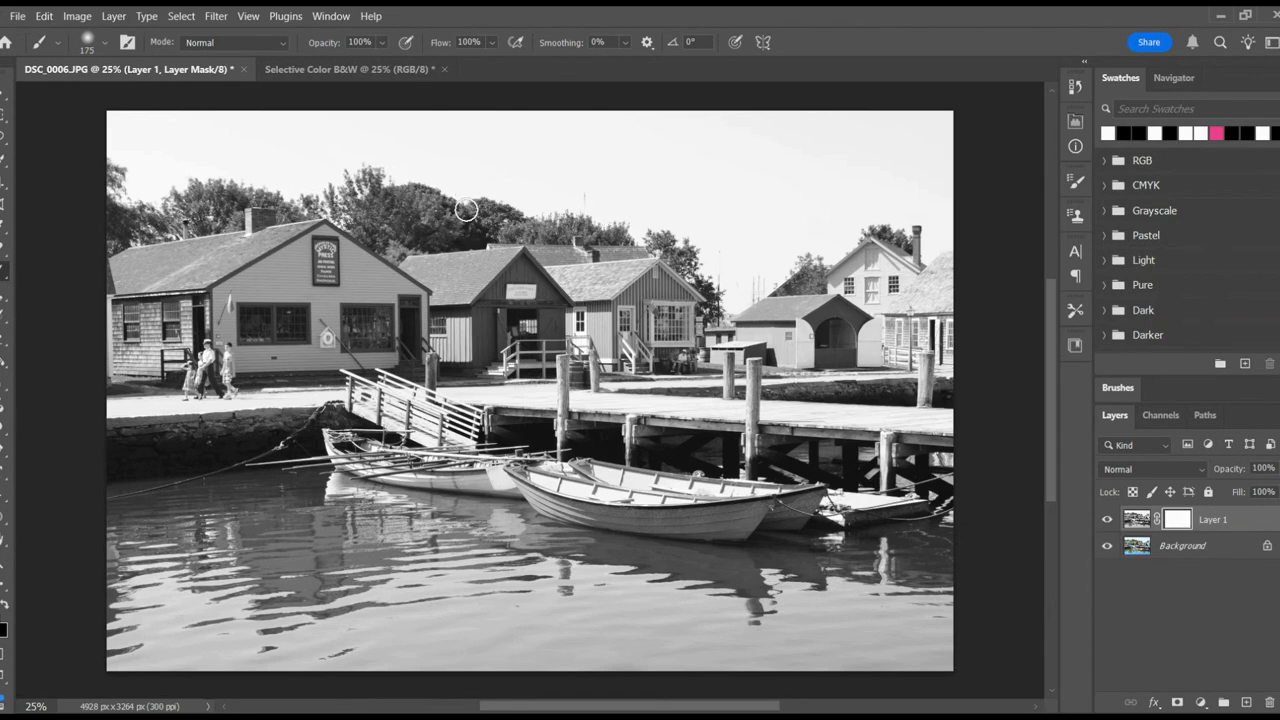
click(5, 607)
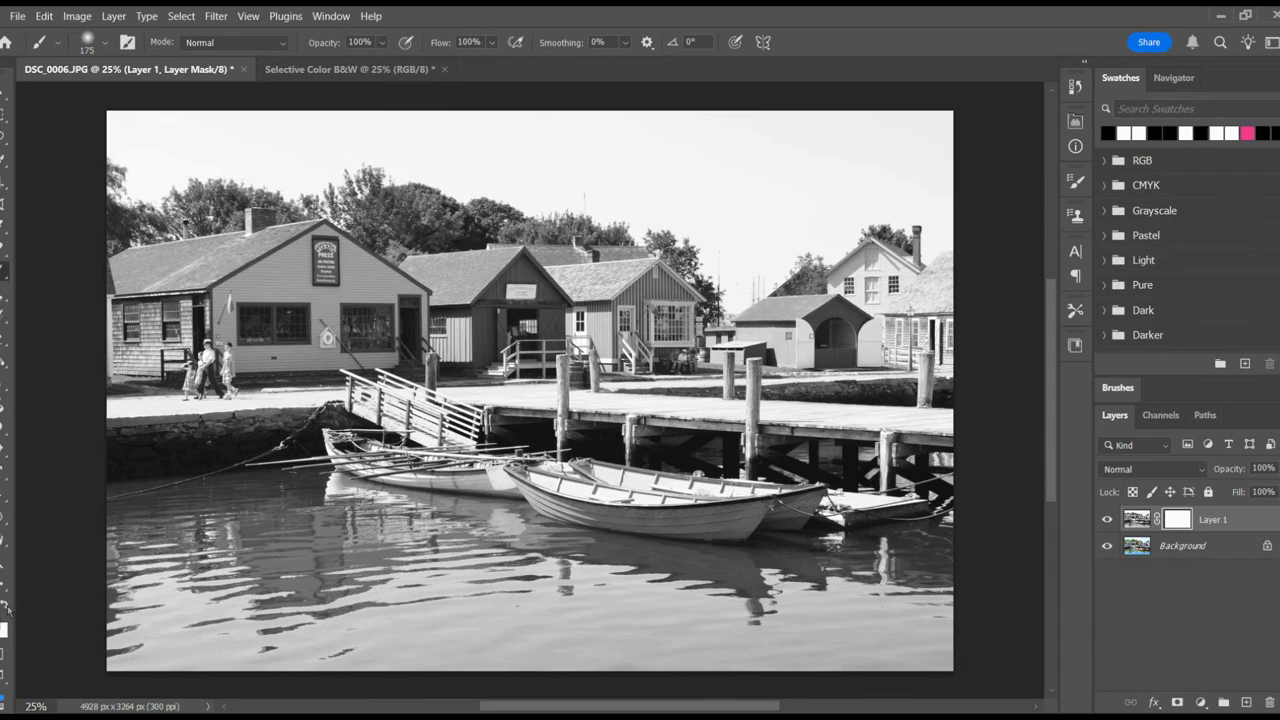
- Try a rough black stroke on Layer 1's mask over the trees and red building, compare the layers, and undo the stroke
mouse_move(565, 221)
mouse_down()
mouse_move(504, 230)
mouse_move(526, 307)
mouse_move(617, 273)
mouse_move(503, 213)
mouse_move(471, 307)
mouse_move(590, 349)
mouse_move(588, 240)
mouse_move(476, 243)
mouse_move(518, 353)
mouse_move(554, 364)
mouse_up()
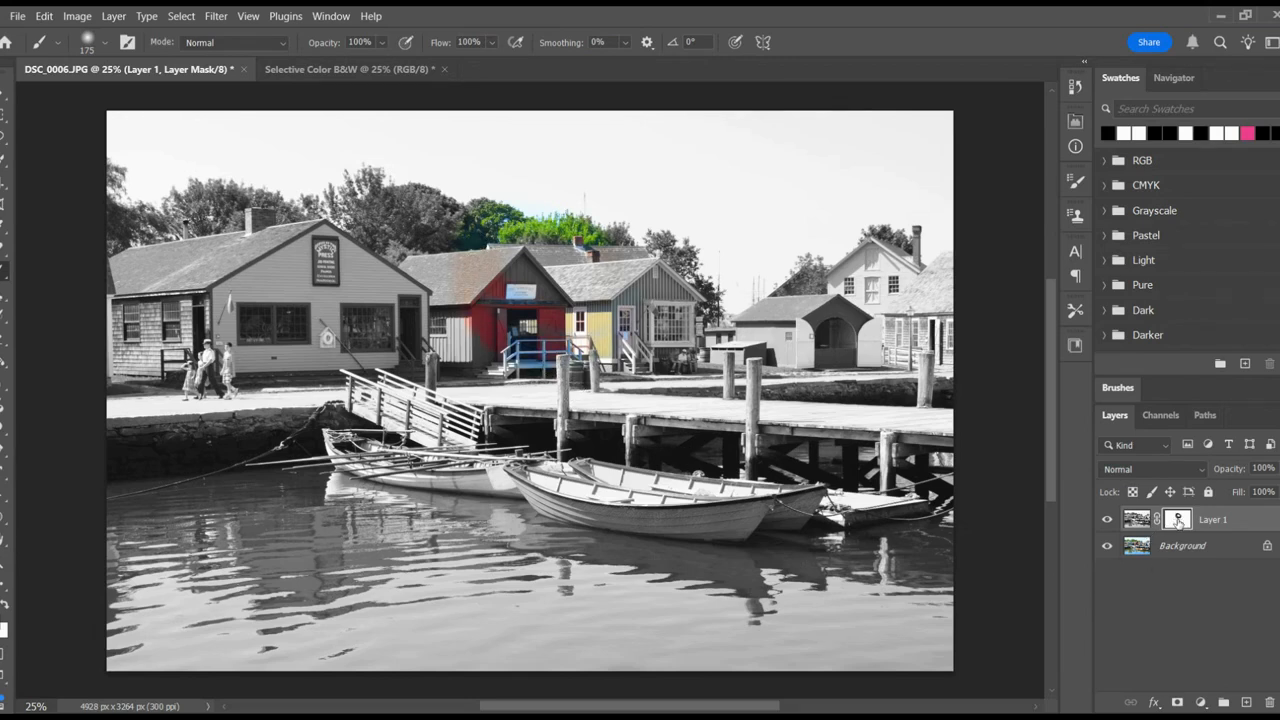
click(1107, 520)
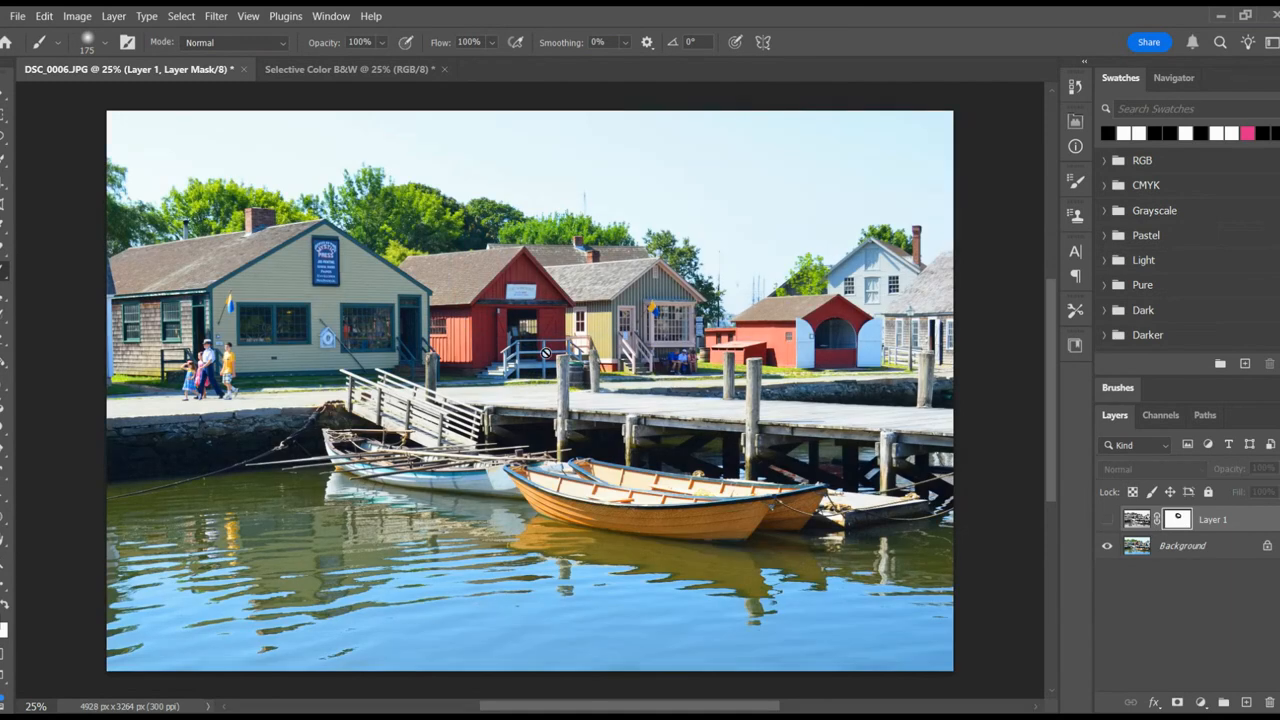
click(1107, 520)
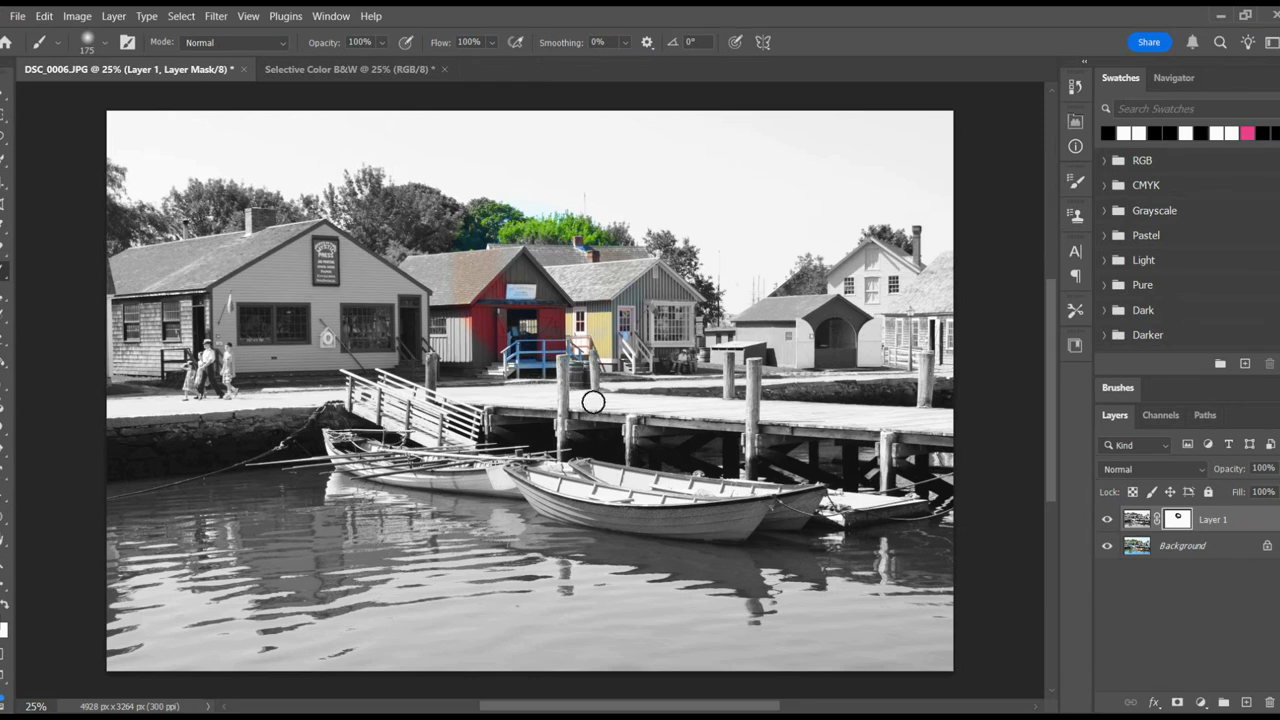
key(ctrl+comma)
key(ctrl+z)
key(ctrl+z)
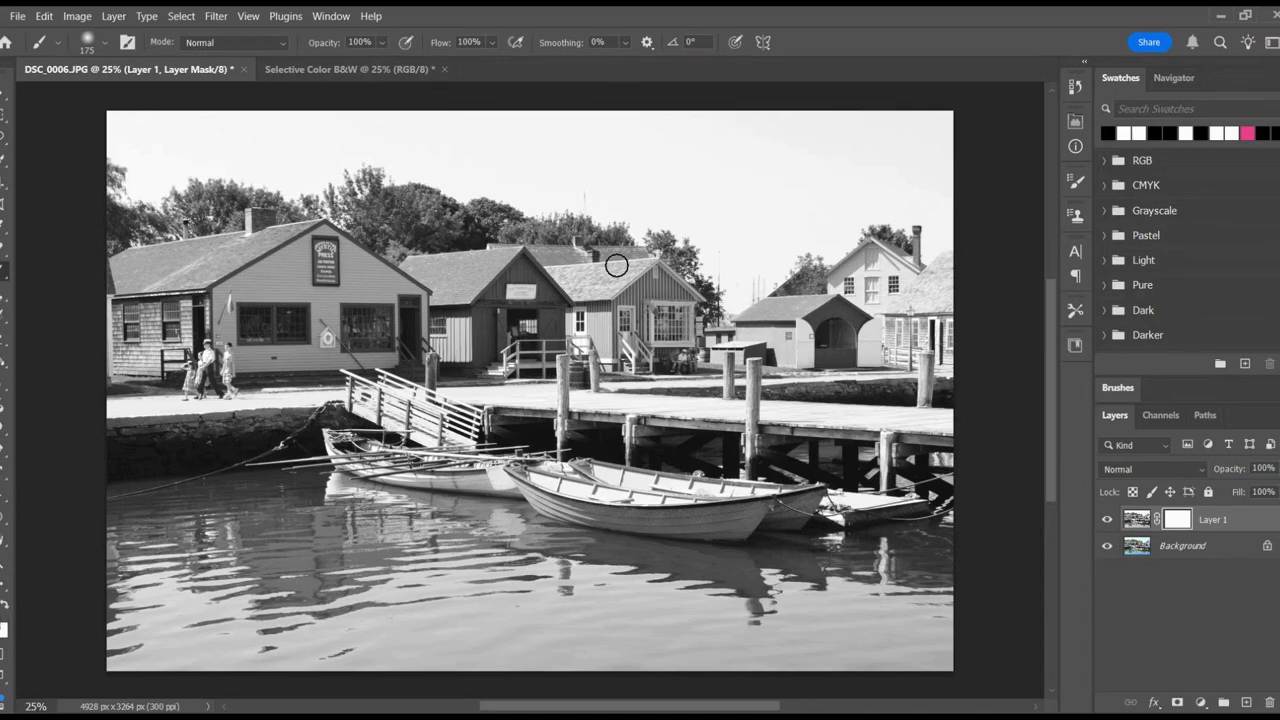
- Paint black on Layer 1's mask over the red building, its brown roof and blue steps to reveal their original color
mouse_move(517, 267)
mouse_down()
mouse_move(485, 301)
mouse_move(515, 284)
mouse_move(521, 261)
mouse_move(542, 309)
mouse_move(531, 271)
mouse_move(555, 306)
mouse_move(549, 333)
mouse_move(523, 322)
mouse_move(522, 346)
mouse_move(485, 339)
mouse_move(488, 266)
mouse_move(509, 261)
mouse_move(407, 265)
mouse_move(462, 301)
mouse_move(466, 288)
mouse_move(448, 298)
mouse_move(442, 334)
mouse_move(459, 308)
mouse_move(418, 224)
mouse_up()
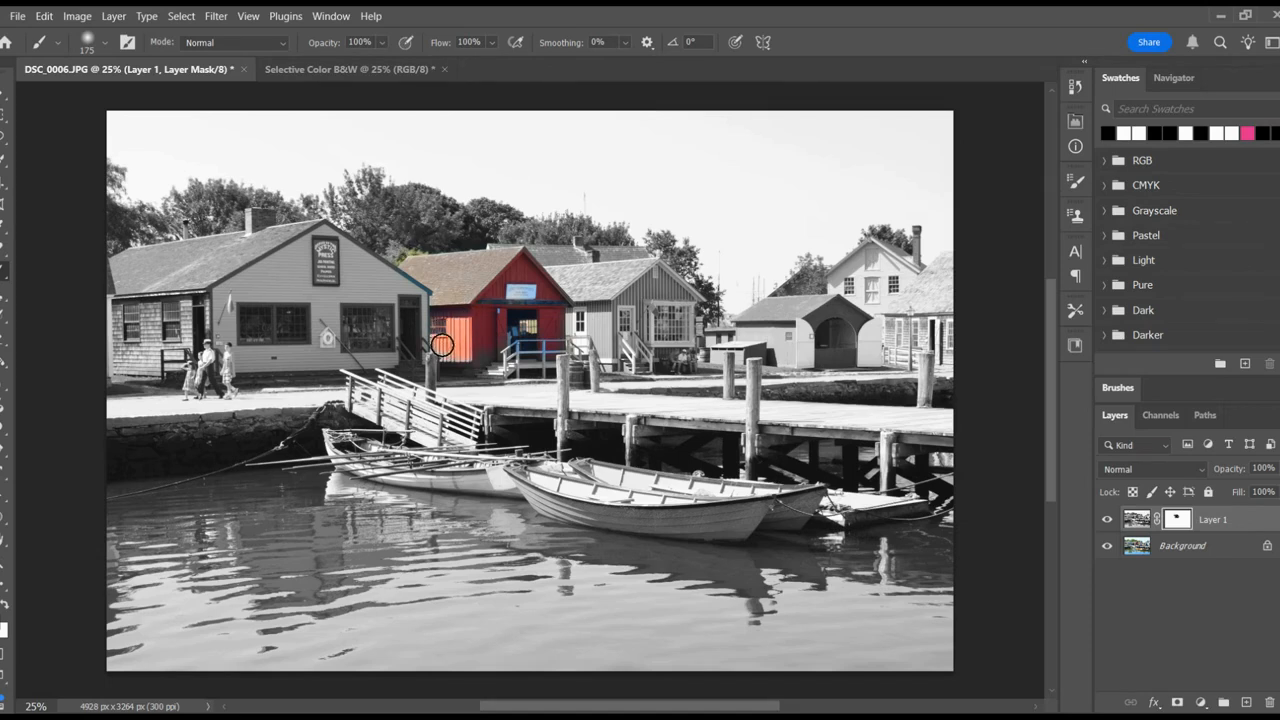
mouse_move(499, 362)
mouse_down()
mouse_move(529, 343)
mouse_move(546, 359)
mouse_move(515, 339)
mouse_up()
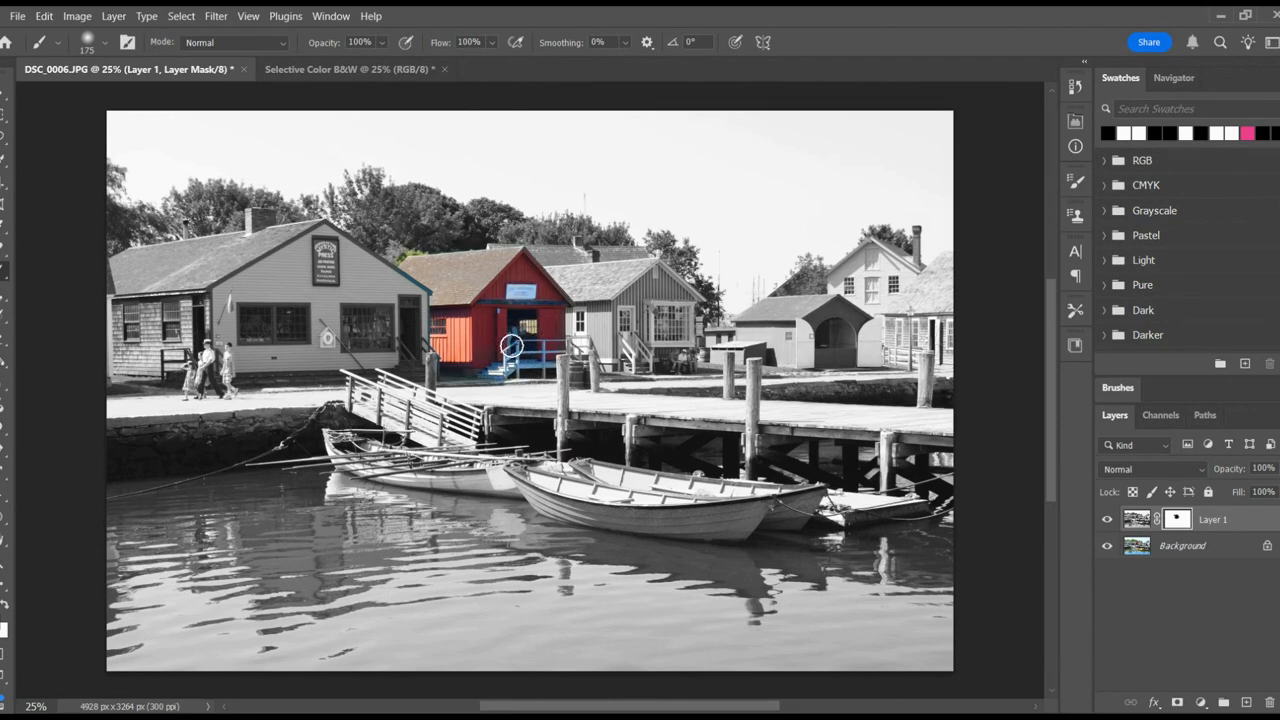
- Reveal the remaining blue railing beside the barrels with fine black mask strokes, reducing the brush to 25 px and 9 px
scroll(511, 346, up, 3)
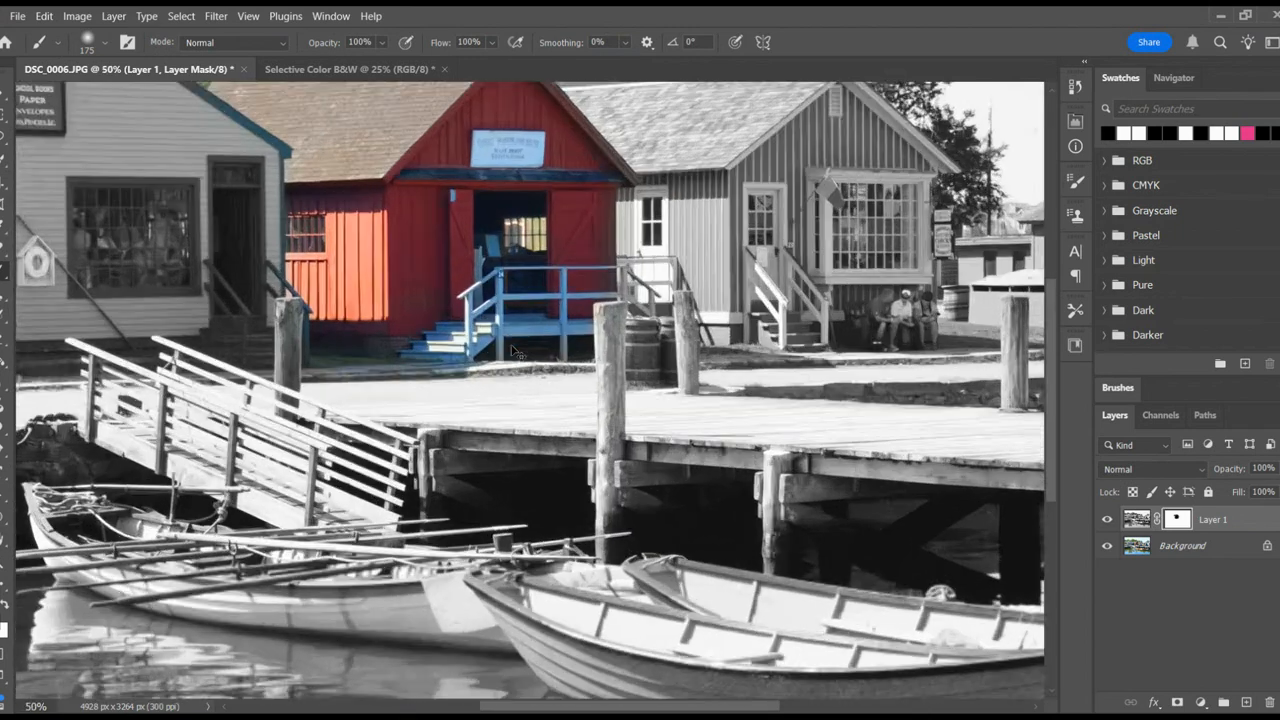
scroll(506, 352, up, 1)
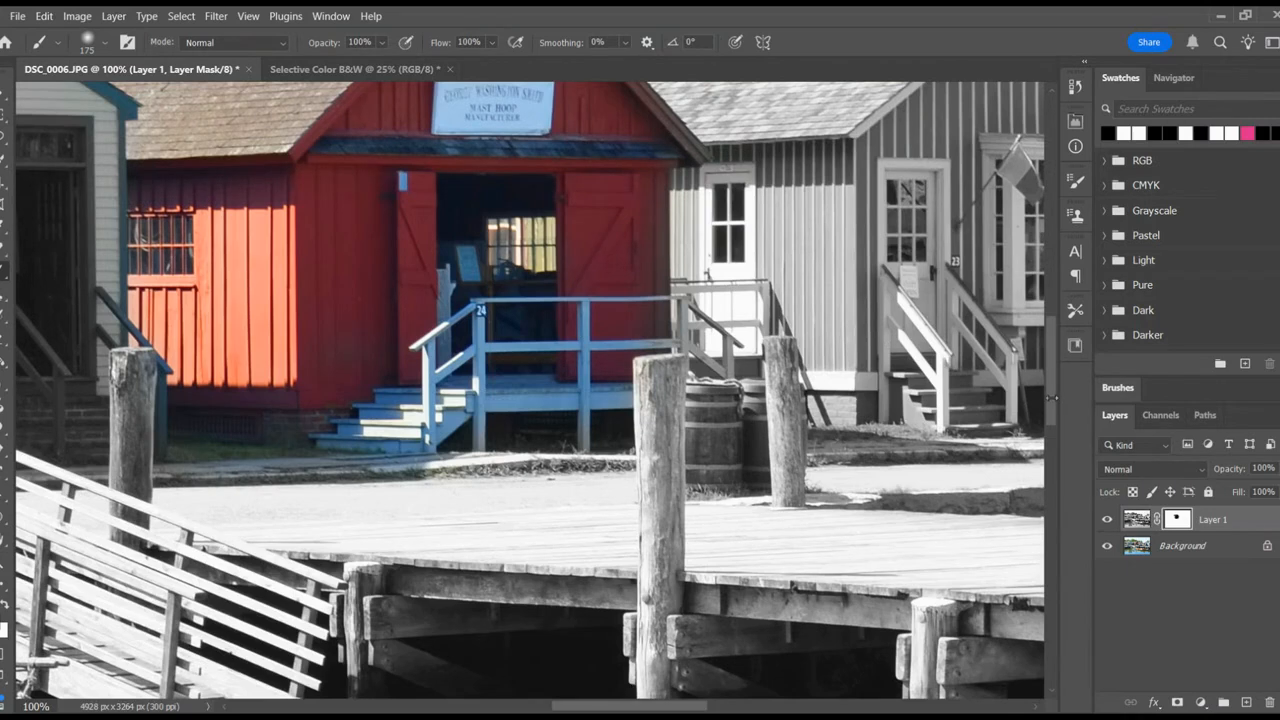
drag(1052, 400, 1052, 369)
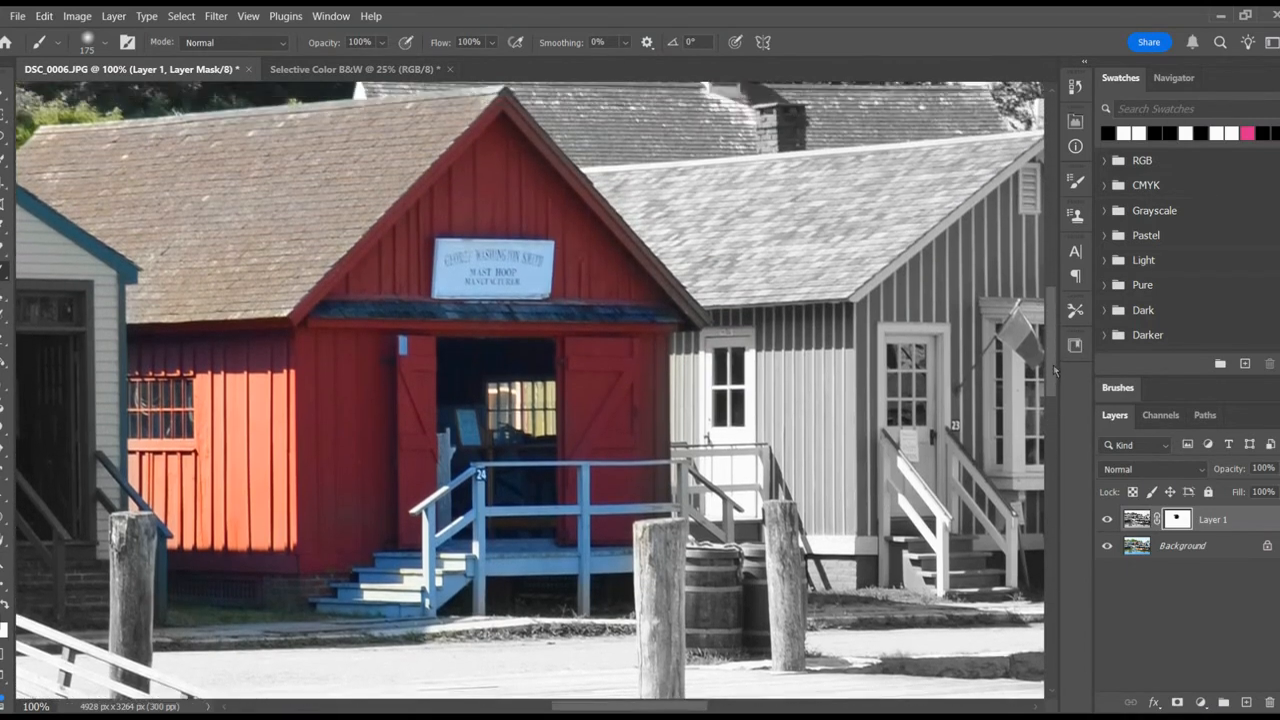
key(bracketleft)
key(bracketleft)
key(bracketleft)
key(bracketleft)
key(bracketleft)
key(bracketleft)
key(bracketleft)
key(bracketleft)
key(bracketleft)
key(bracketleft)
key(bracketleft)
key(bracketleft)
key(bracketleft)
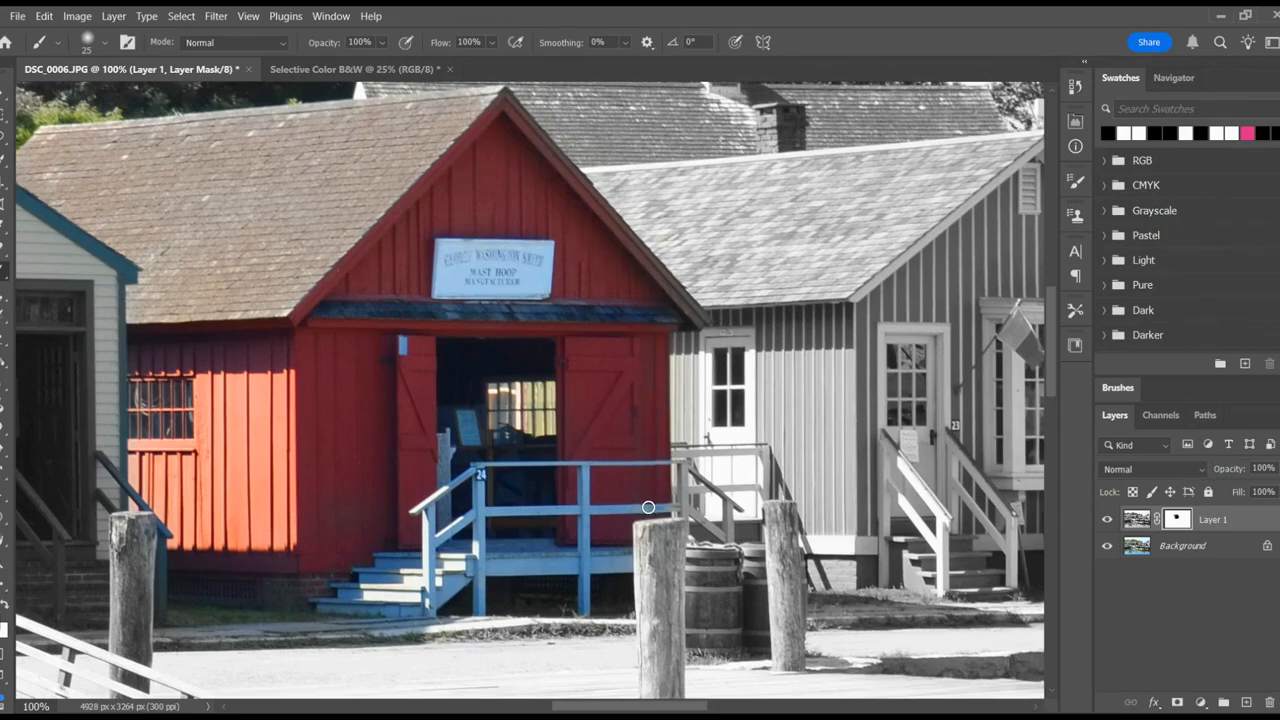
mouse_move(664, 505)
mouse_down()
mouse_move(730, 542)
mouse_move(730, 508)
mouse_up()
key(bracketleft)
key(bracketleft)
key(bracketleft)
key(bracketleft)
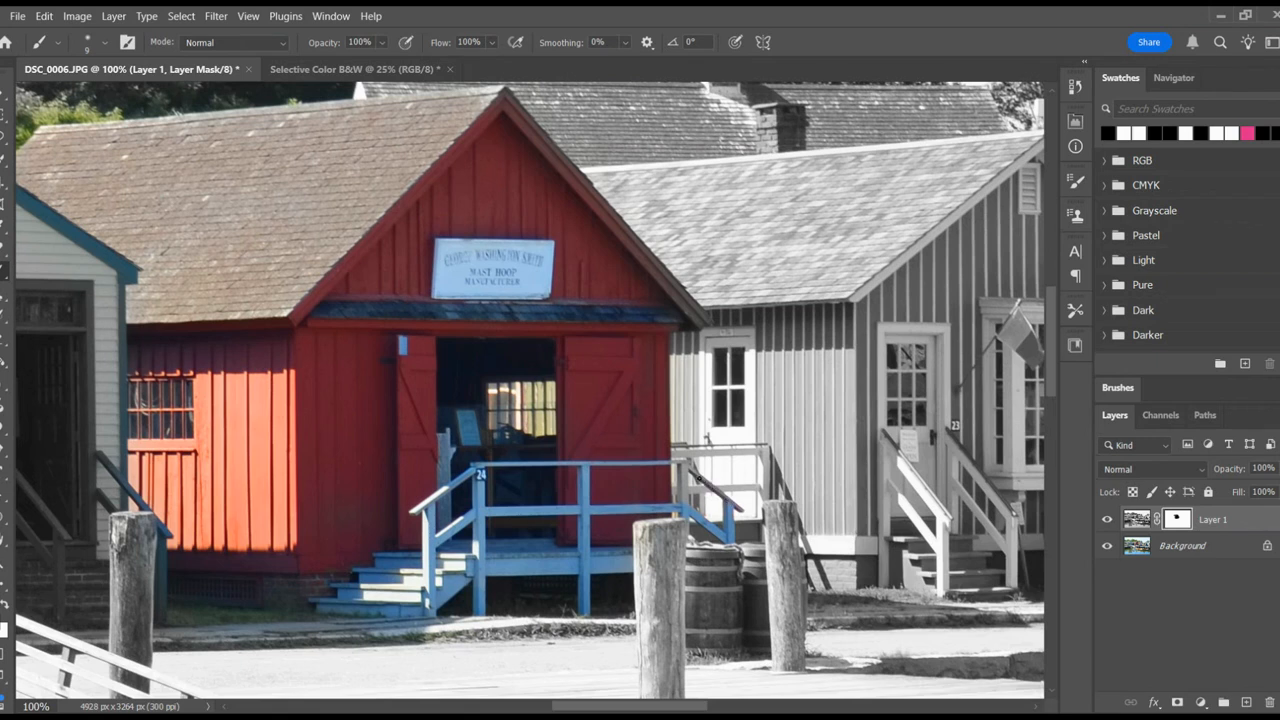
- Paint white with a 35 px brush over the green foliage behind the brown roof's far end to restore black and white
key(bracketright)
key(bracketright)
key(bracketright)
key(bracketleft)
key(bracketleft)
key(bracketright)
key(bracketright)
key(bracketright)
key(bracketright)
key(bracketright)
key(bracketright)
scroll(346, 275, up, 2)
mouse_move(593, 707)
mouse_down()
mouse_move(449, 708)
mouse_move(550, 708)
mouse_up()
scroll(338, 326, up, 4)
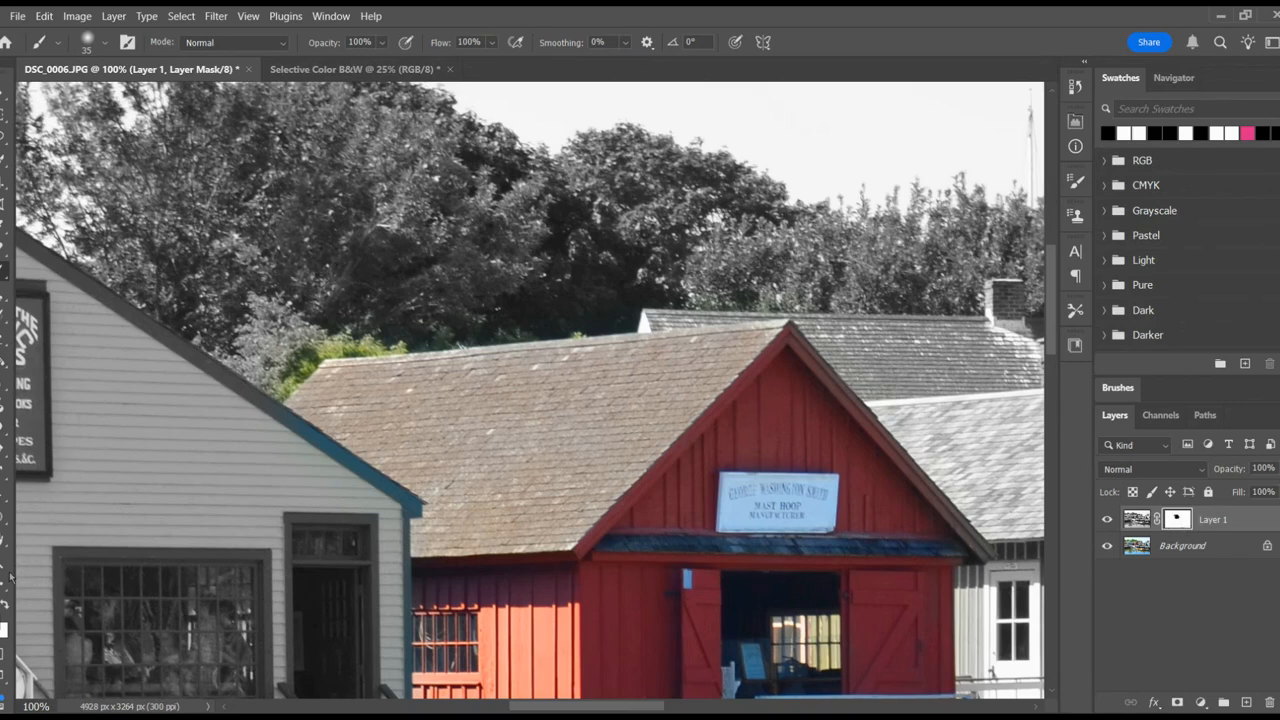
click(5, 605)
mouse_move(279, 380)
mouse_down()
mouse_move(319, 340)
mouse_move(282, 392)
mouse_move(317, 348)
mouse_move(421, 345)
mouse_up()
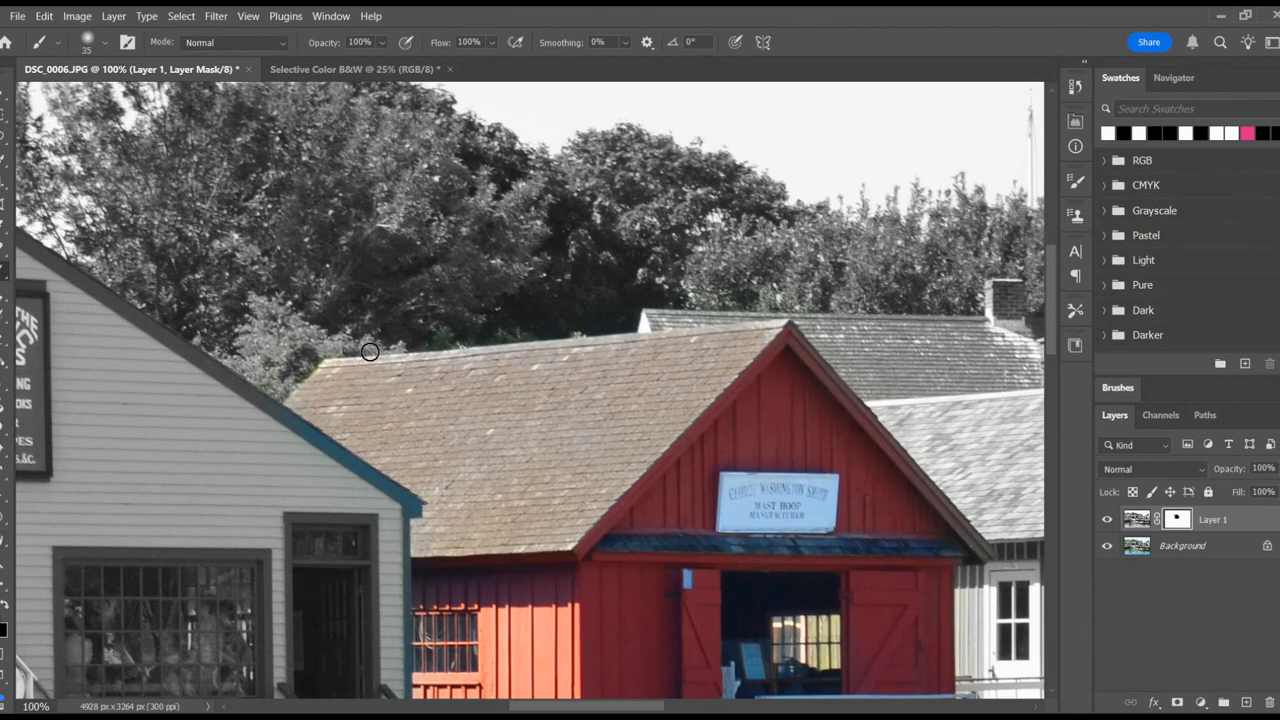
- Try a white mask stroke across the brown roof and paint back over it in black to recover the color
mouse_move(330, 382)
mouse_down()
mouse_move(460, 414)
mouse_move(443, 371)
mouse_up()
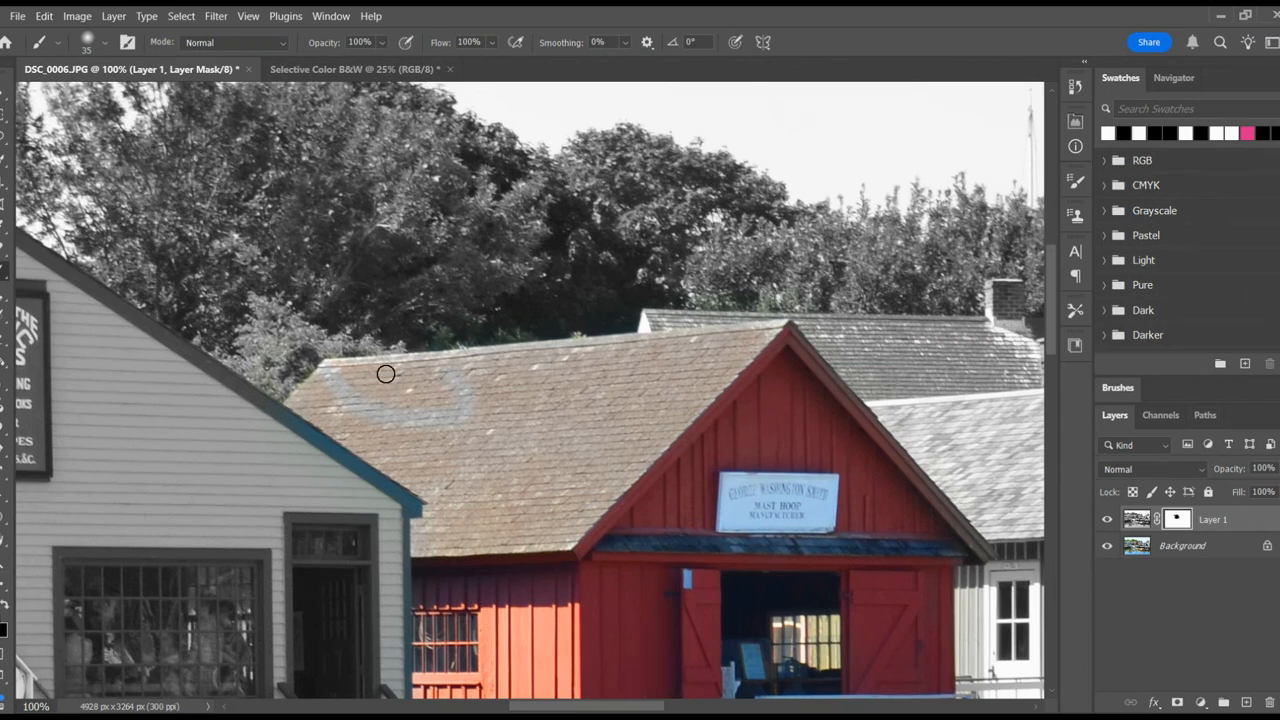
click(14, 606)
mouse_move(362, 358)
mouse_down()
mouse_move(332, 368)
mouse_move(351, 390)
mouse_move(335, 382)
mouse_move(385, 396)
mouse_move(366, 415)
mouse_move(369, 397)
mouse_move(415, 405)
mouse_move(457, 371)
mouse_up()
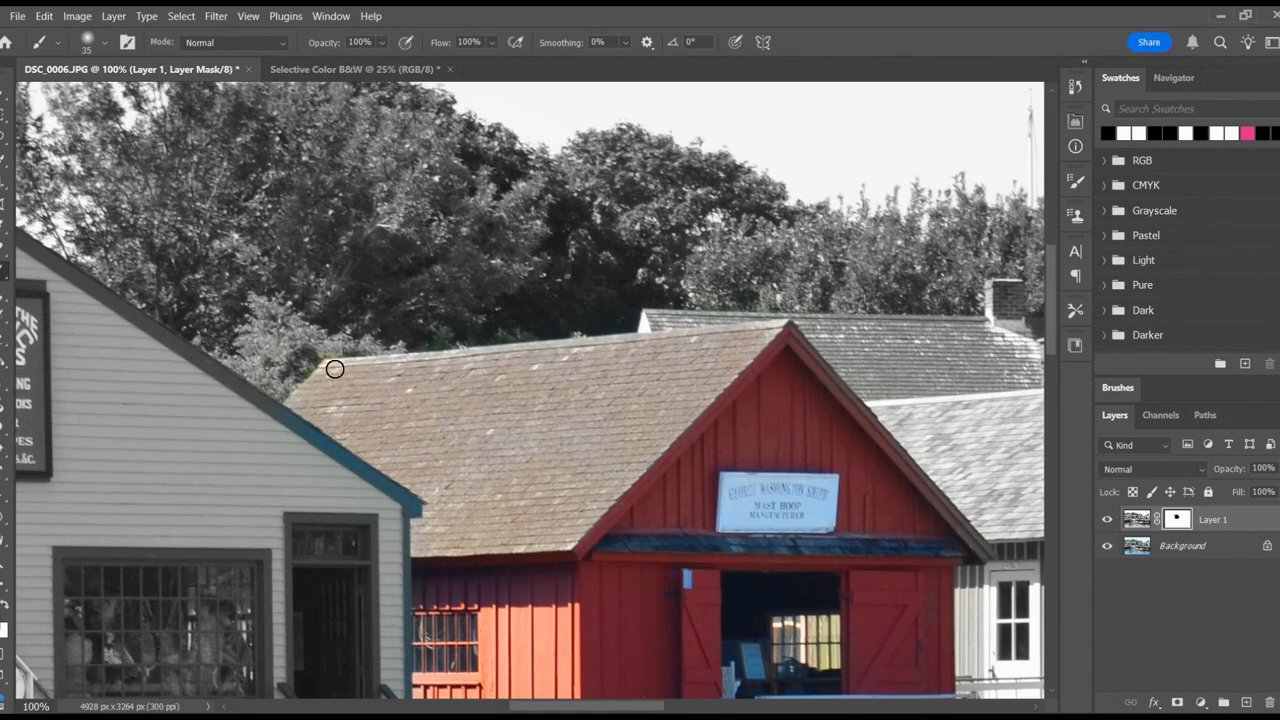
- Touch up the mask along the brown roof's ridge and make white the foreground color
mouse_move(572, 346)
mouse_down()
mouse_move(679, 342)
mouse_move(584, 328)
mouse_up()
key(x)
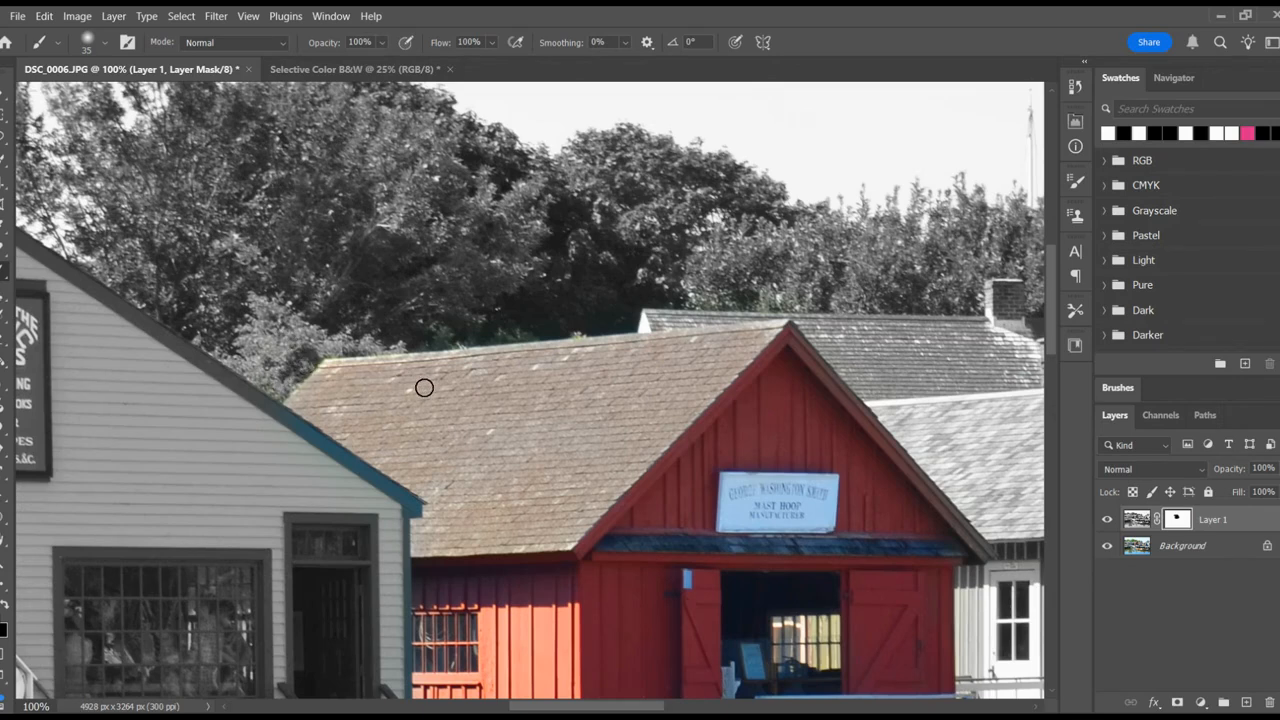
key(ctrl+0)
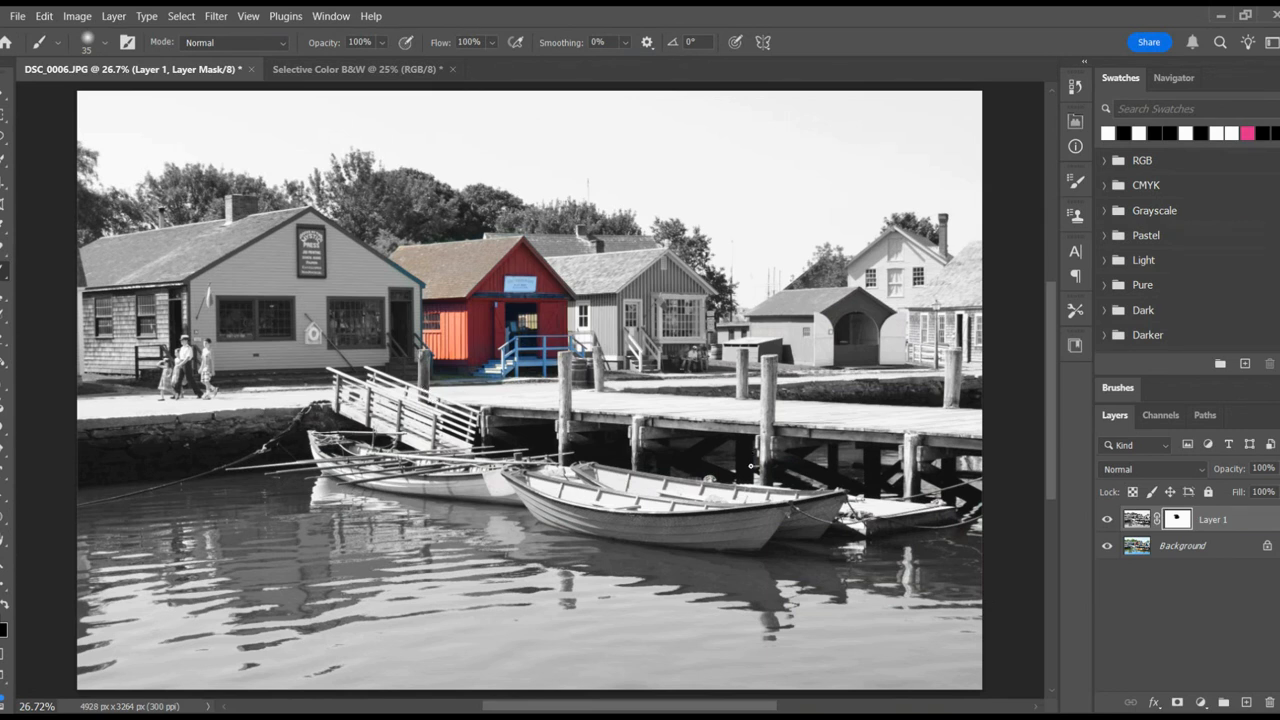